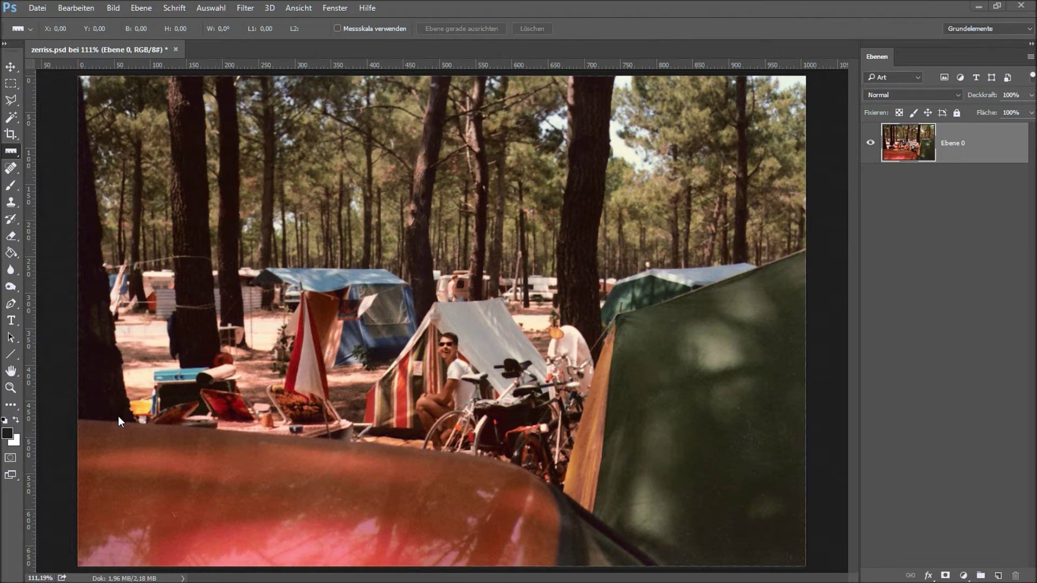
Step: Zoom to 1200% on the hood's top edge beside the left tree trunk, showing its left end
key("ctrl+space")
left_click(116, 423)
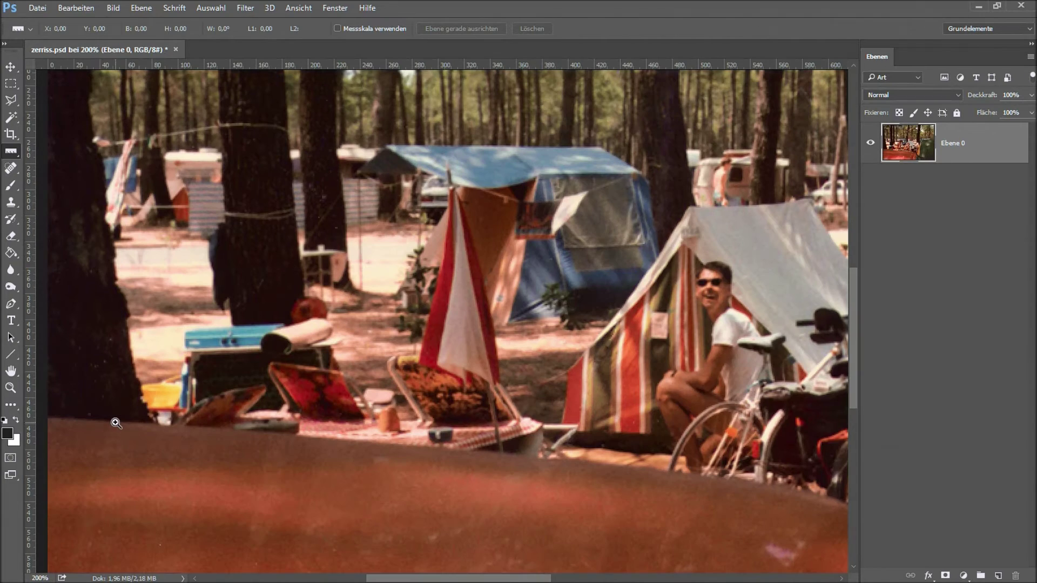
left_click(91, 418)
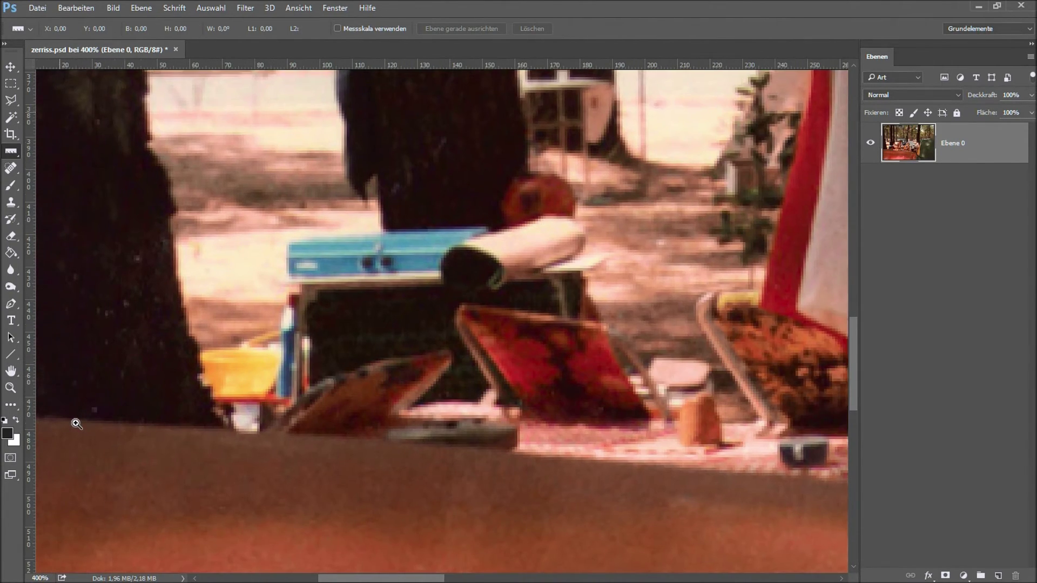
left_click(77, 424)
left_click(92, 425)
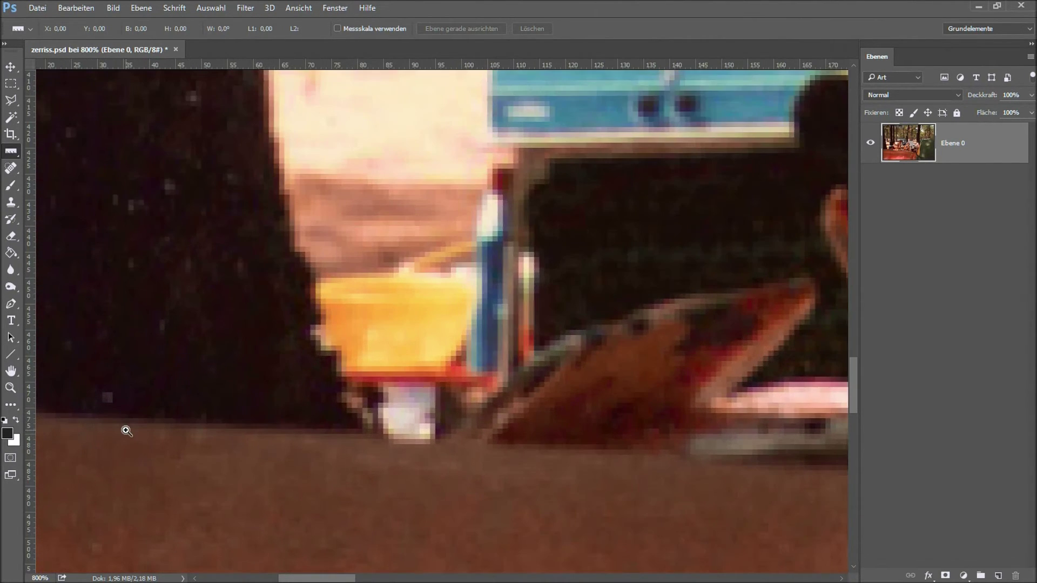
left_click(142, 432)
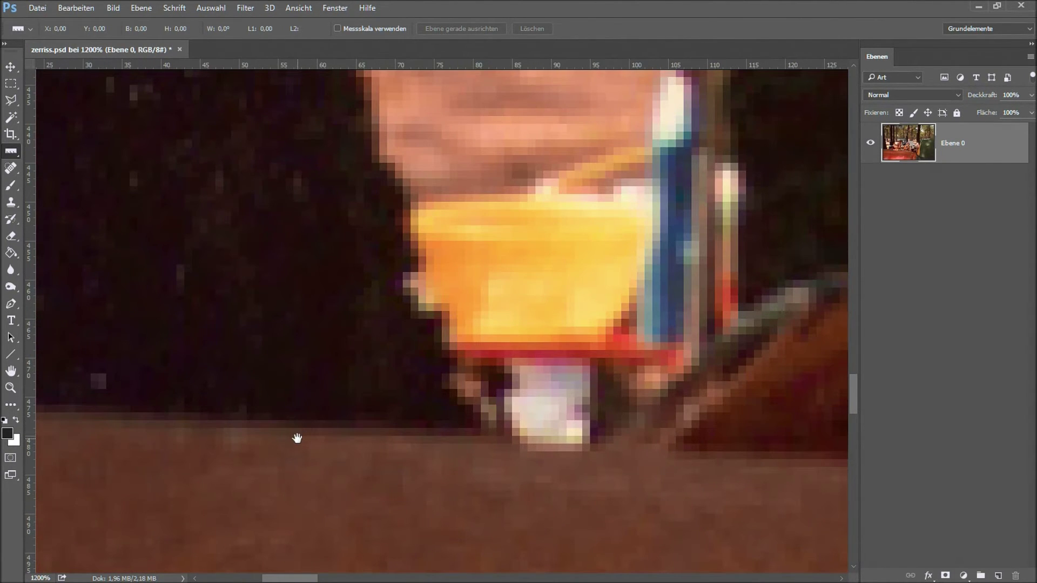
mouse_move(300, 435)
left_mouse_down()
mouse_move(611, 297)
mouse_move(545, 299)
left_mouse_up()
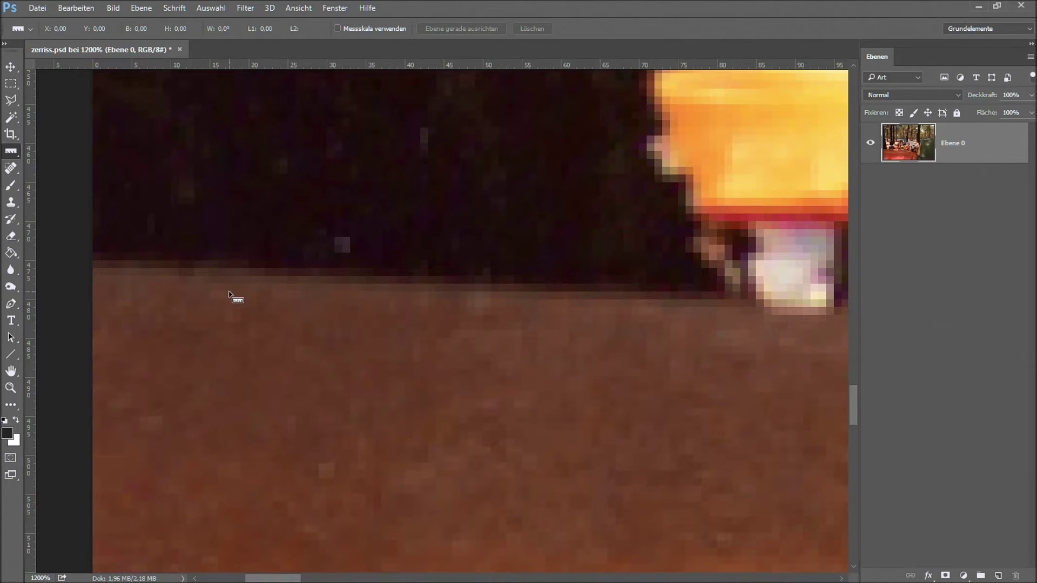
right_click(12, 154)
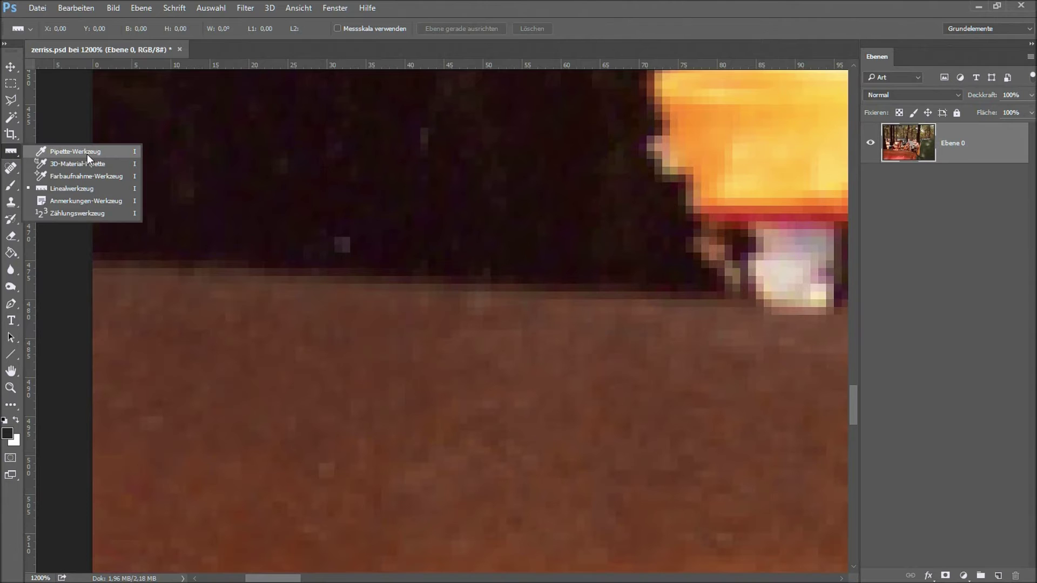
left_click(72, 147)
right_click(10, 156)
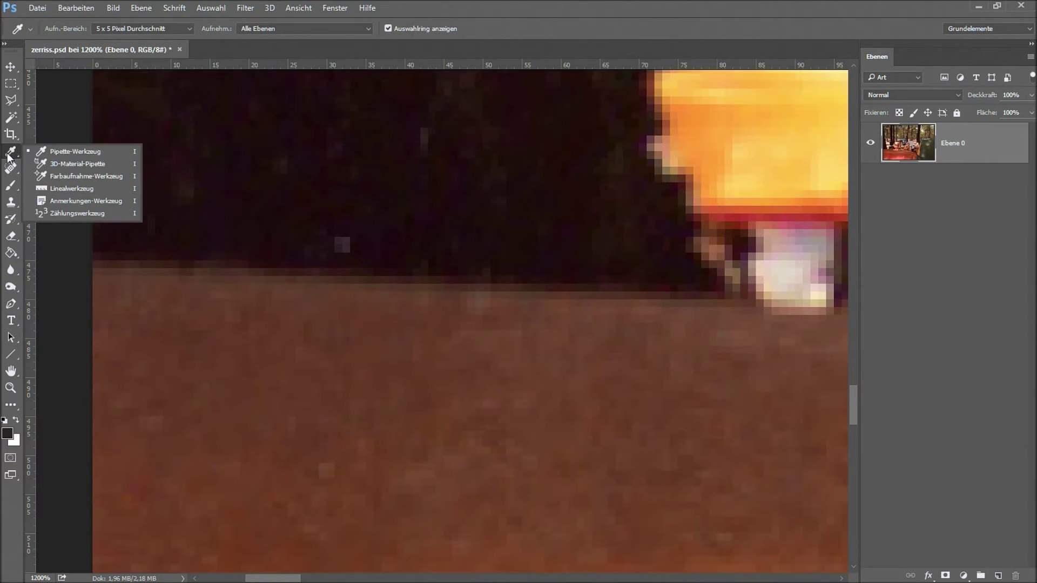
left_click(77, 188)
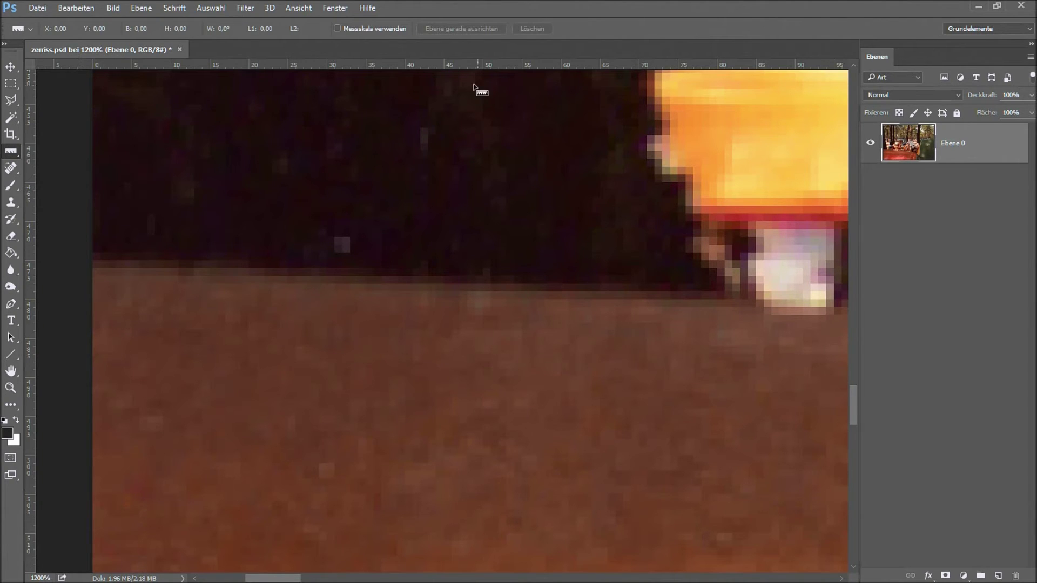
right_click(429, 64)
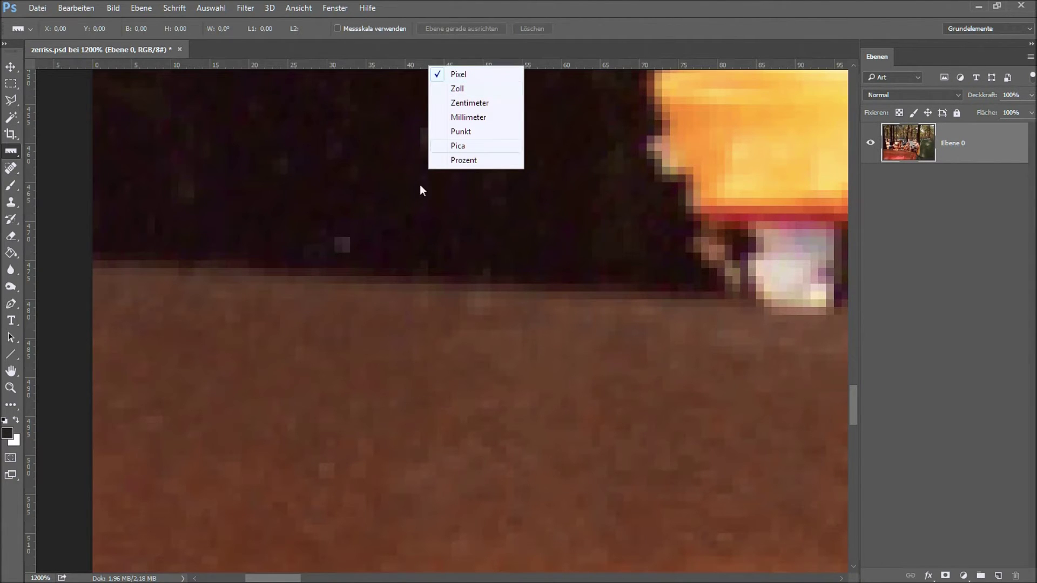
left_click(269, 270)
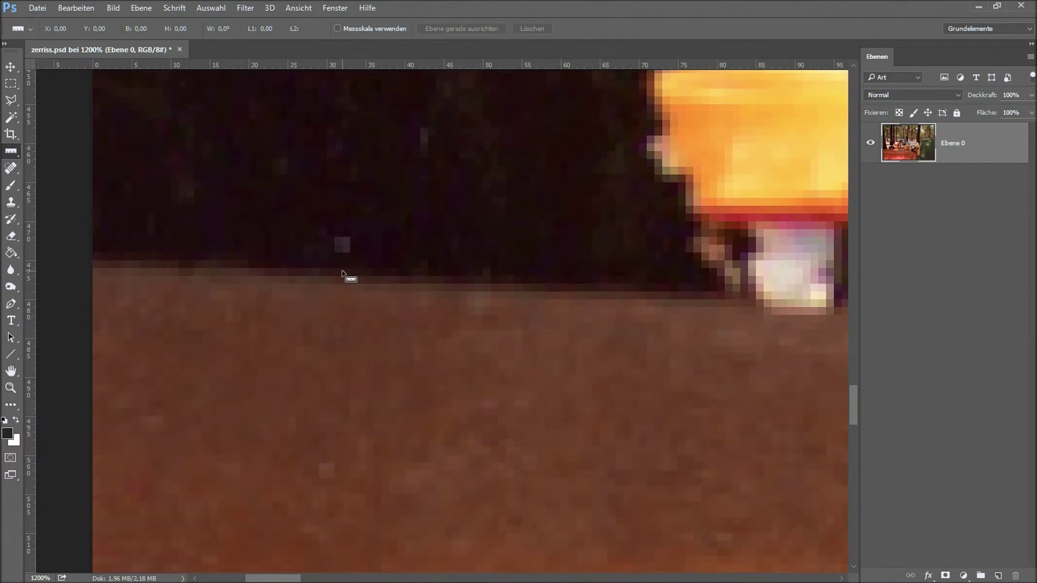
left_click_drag(343, 268, 343, 301)
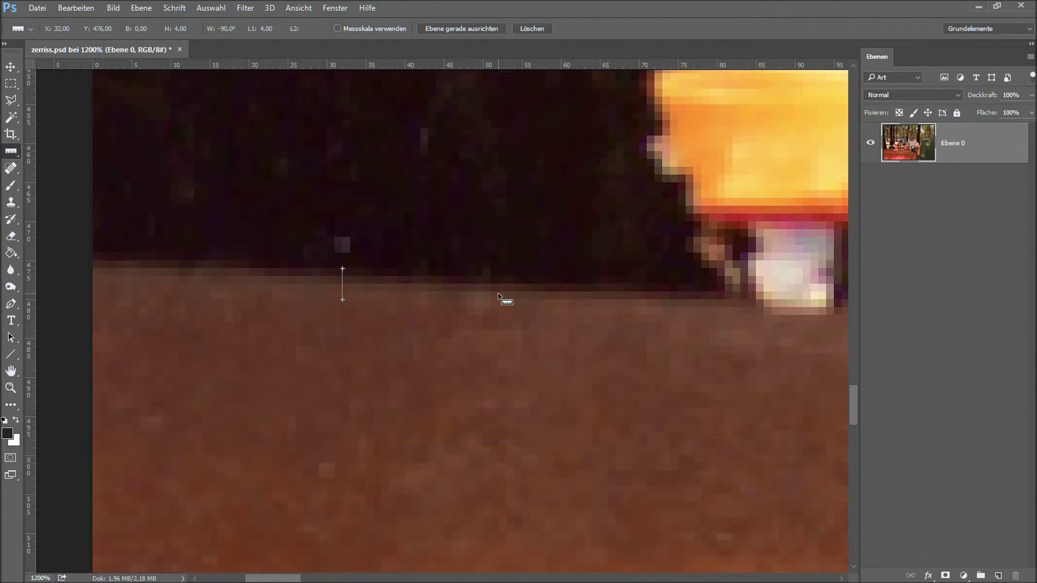
left_click(531, 33)
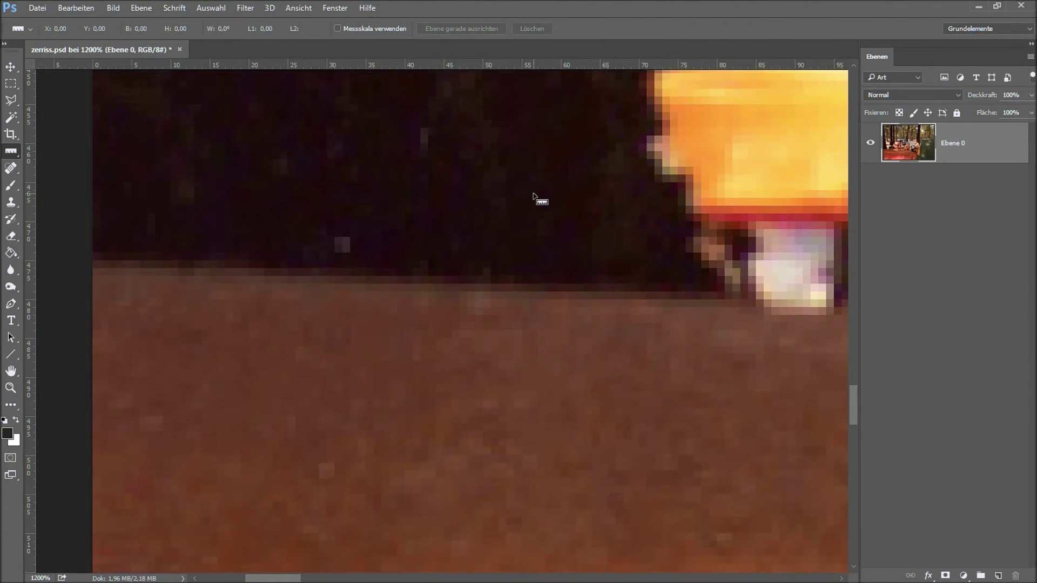
Step: Fit the photo, select the Polygon Lasso, and zoom to 500% on the hood's left end
key("l")
key("ctrl+1")
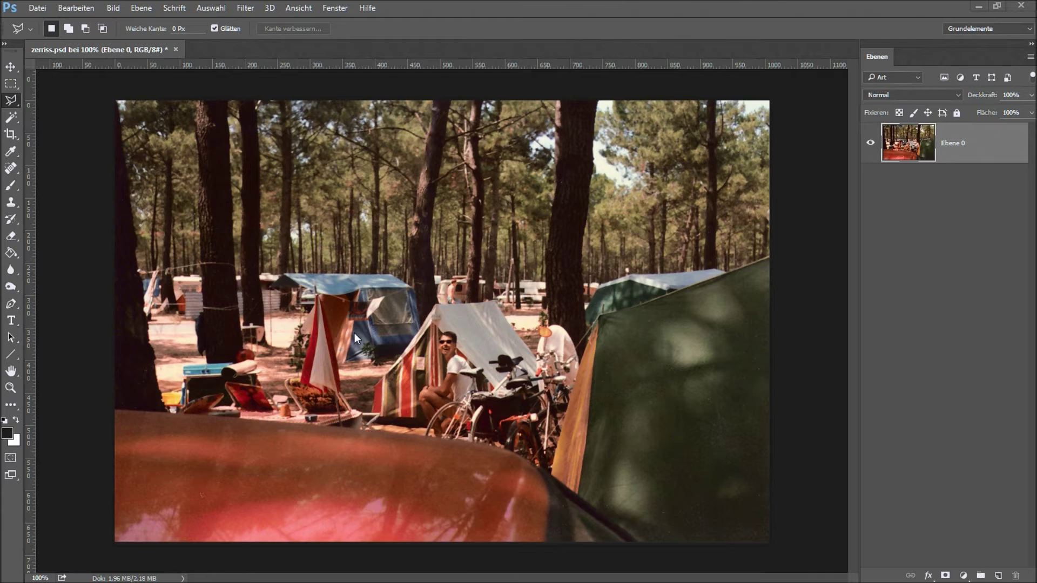
left_click(122, 406, "ctrl")
left_click(120, 406, "ctrl")
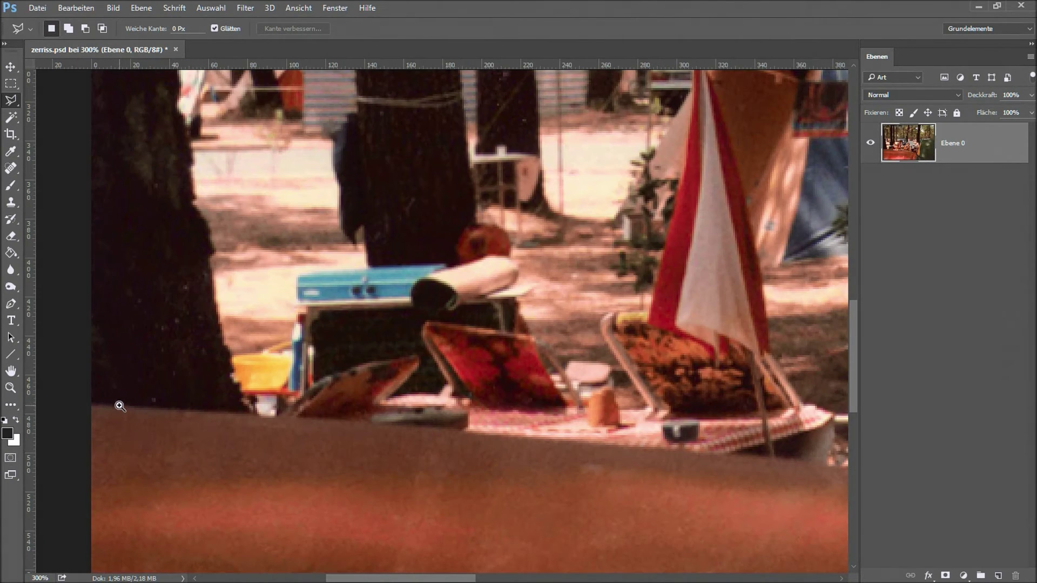
left_click(120, 409, "ctrl")
mouse_move(131, 412)
left_mouse_down()
mouse_move(280, 361)
mouse_move(201, 320)
left_mouse_up()
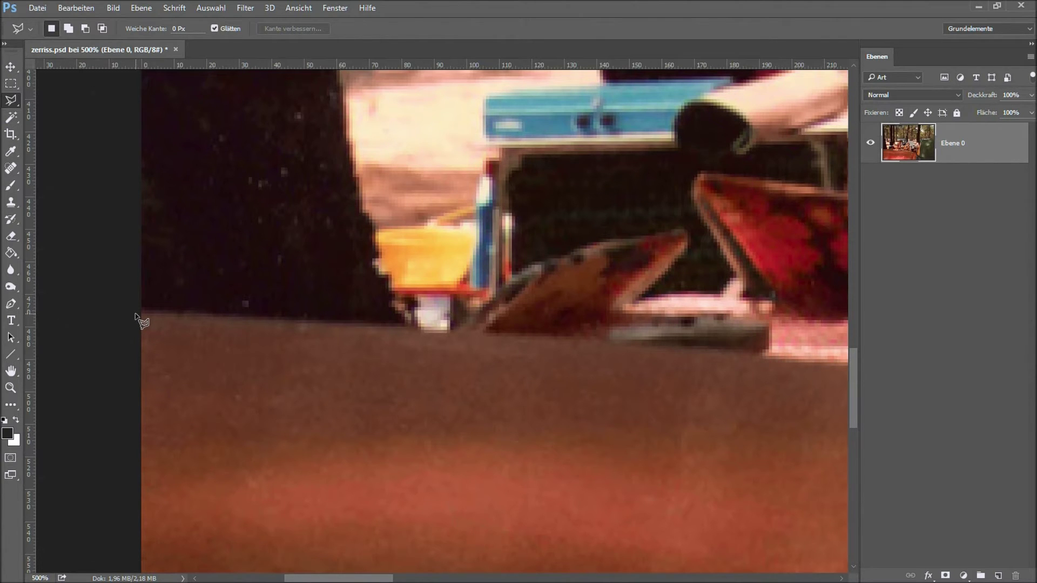
Step: Trace lasso points along the hood's top edge from the left border to its right shoulder
left_click(135, 315)
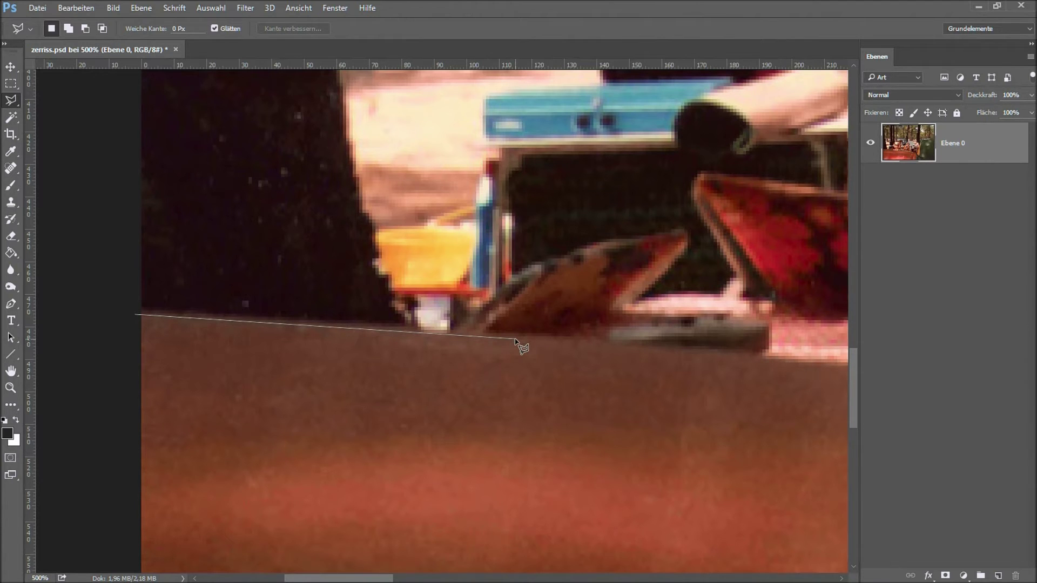
left_click_drag(798, 352, 121, 292)
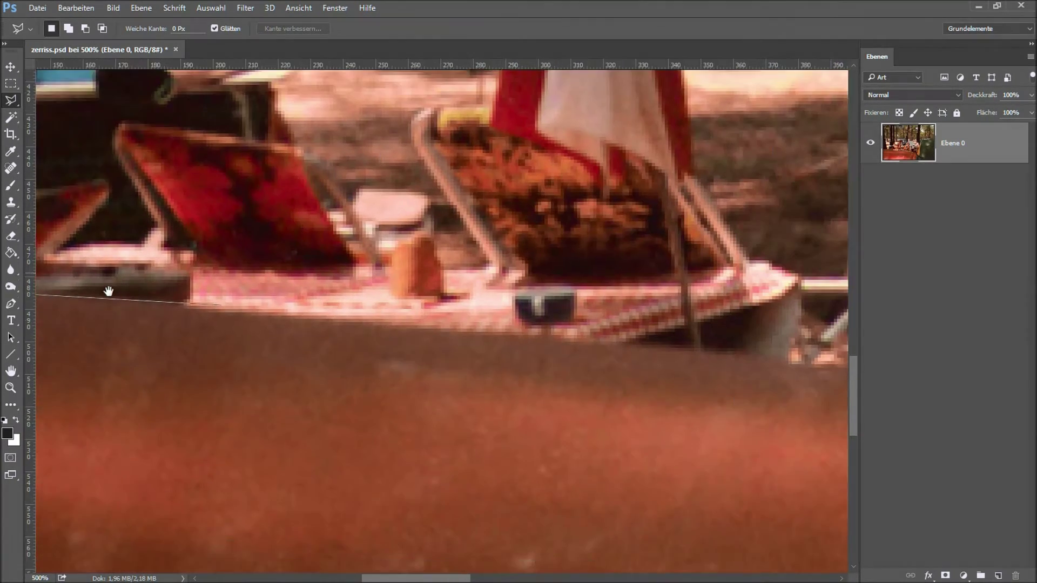
left_click(329, 318)
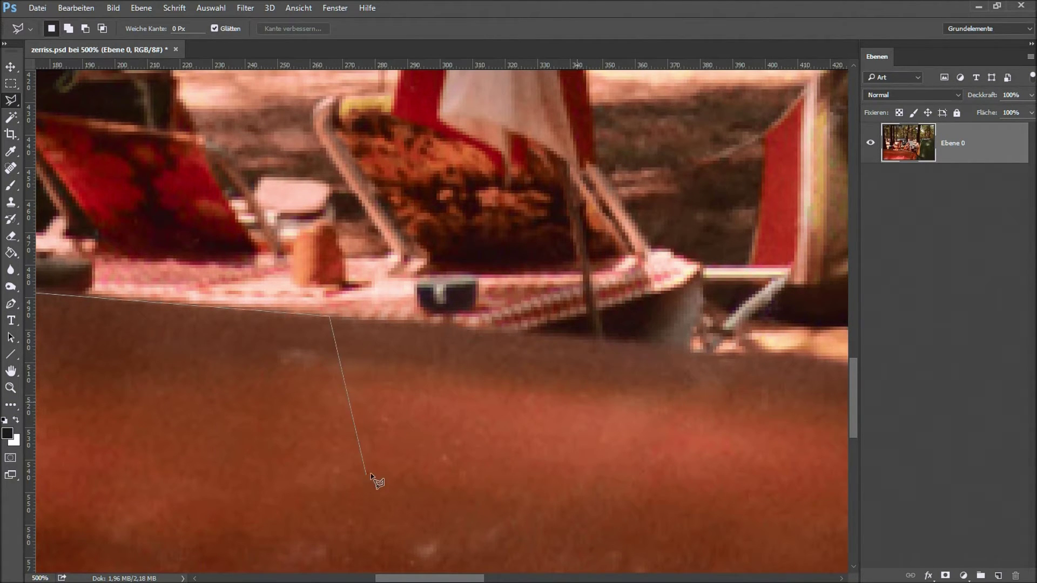
left_click(410, 456)
left_click(605, 452)
left_click(663, 493)
key("BackSpace")
key("BackSpace")
key("BackSpace")
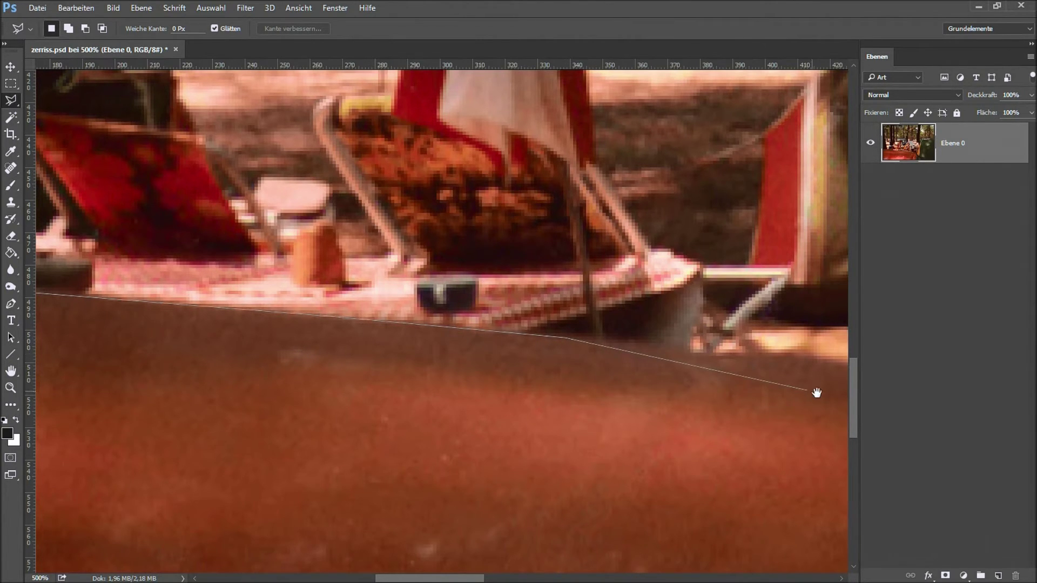
scroll(315, 303, "right", 10)
scroll(478, 300, "right", 3)
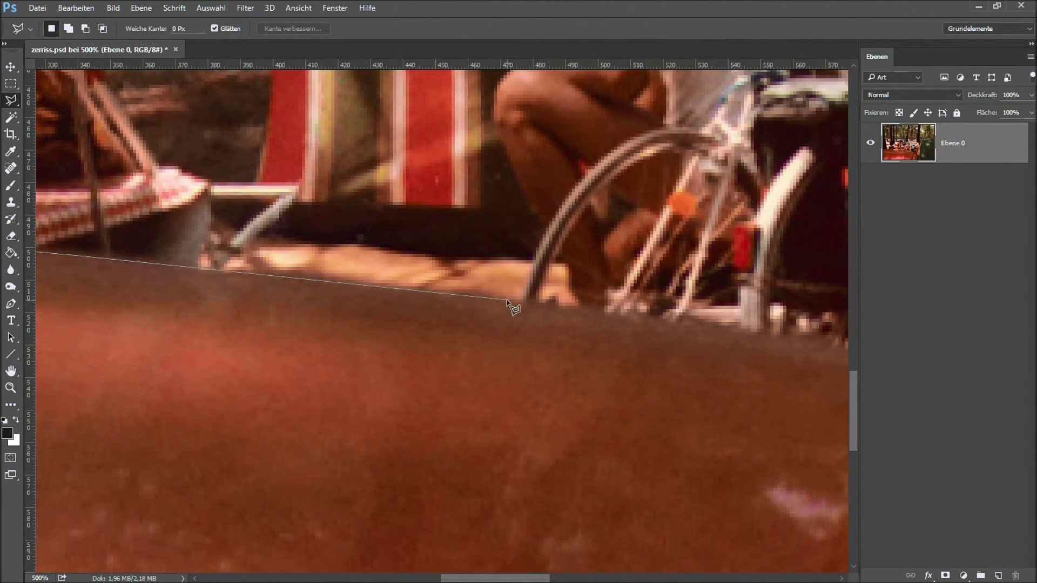
left_click(507, 301)
left_click(776, 336)
Step: Continue the lasso outline around the hood's curved right end and down its side
left_click_drag(775, 337, 192, 236)
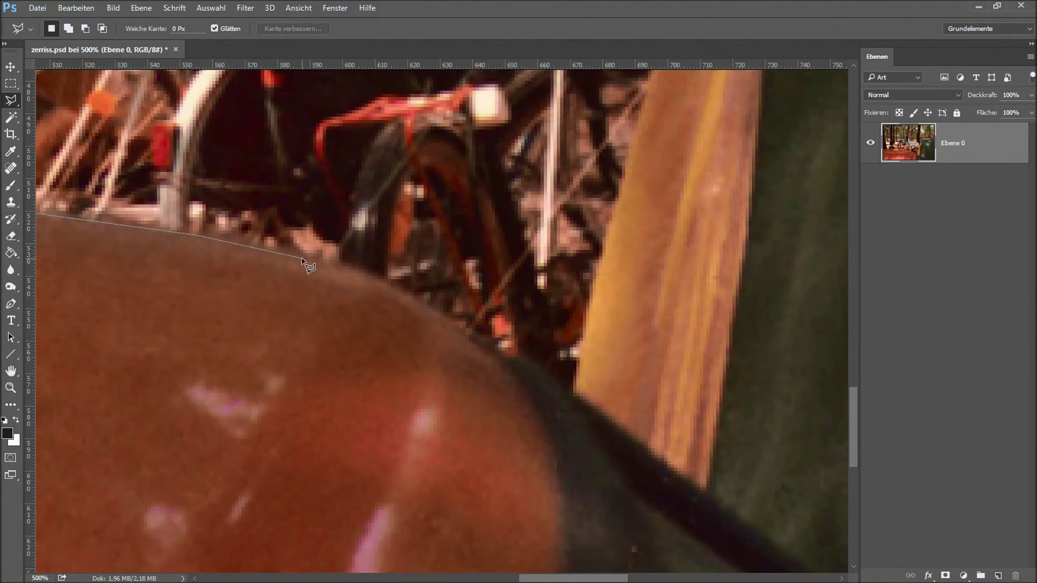
left_click(351, 267)
left_click(400, 290)
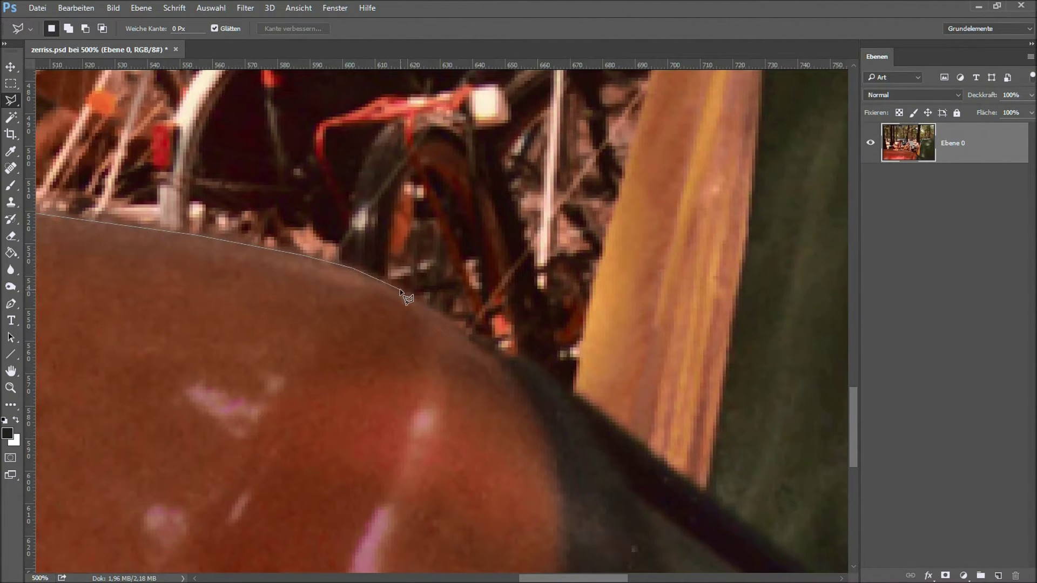
left_click(452, 324)
left_click(496, 357)
left_click(526, 400)
left_click_drag(556, 419, 551, 289)
left_click(549, 339)
key("BackSpace")
Step: Extend the outline below the photo, close it past the bottom-left corner, and fit the view
mouse_move(532, 289)
left_mouse_down()
mouse_move(547, 423)
mouse_move(539, 534)
mouse_move(588, 299)
mouse_move(582, 377)
left_mouse_up()
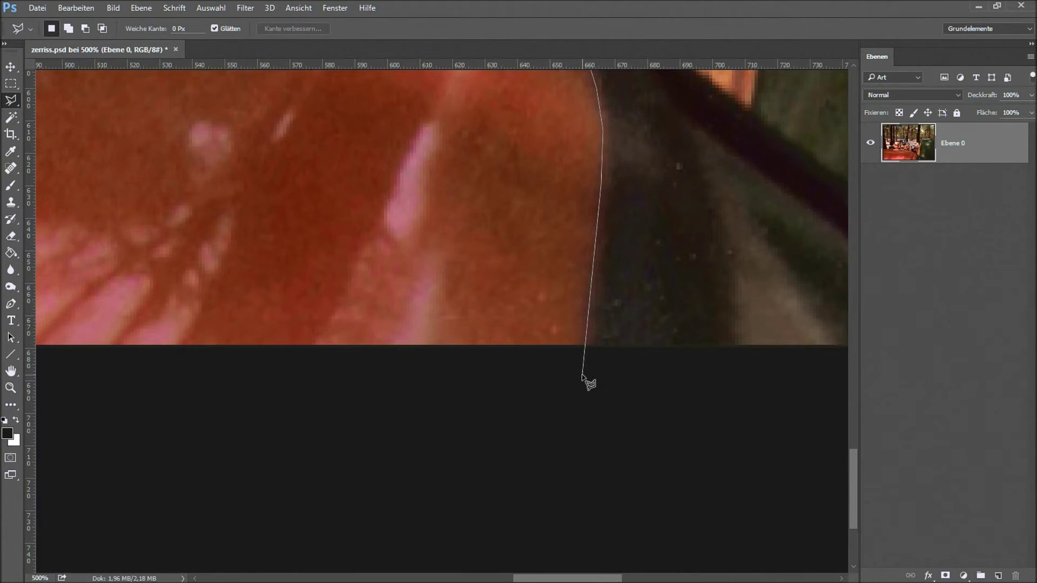
left_click_drag(582, 377, 527, 450)
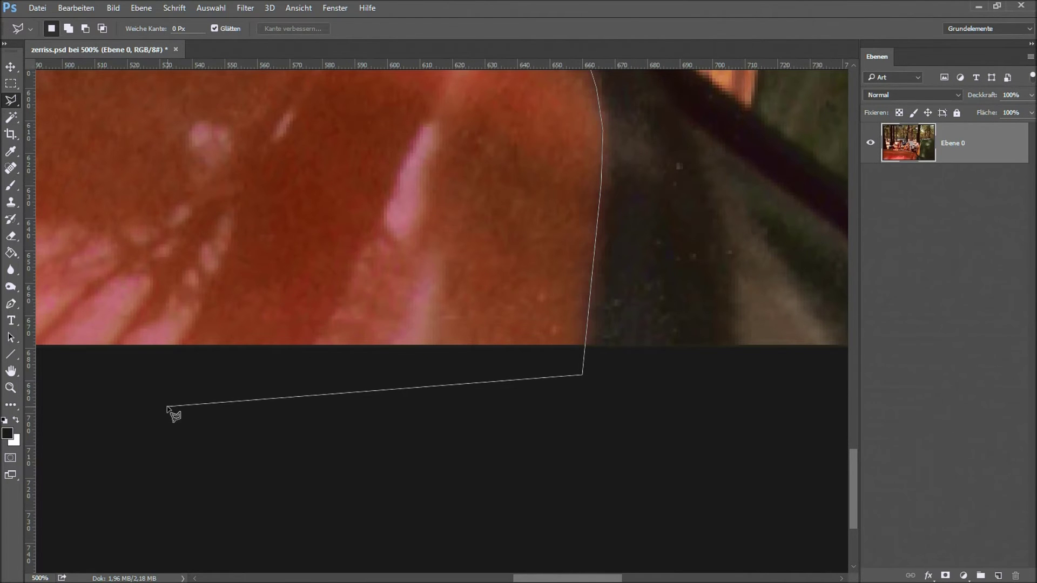
left_click_drag(70, 389, 769, 399)
mouse_move(115, 424)
left_mouse_down()
mouse_move(272, 415)
mouse_move(838, 424)
left_mouse_up()
mouse_move(146, 456)
left_mouse_down()
mouse_move(722, 439)
mouse_move(590, 428)
left_mouse_up()
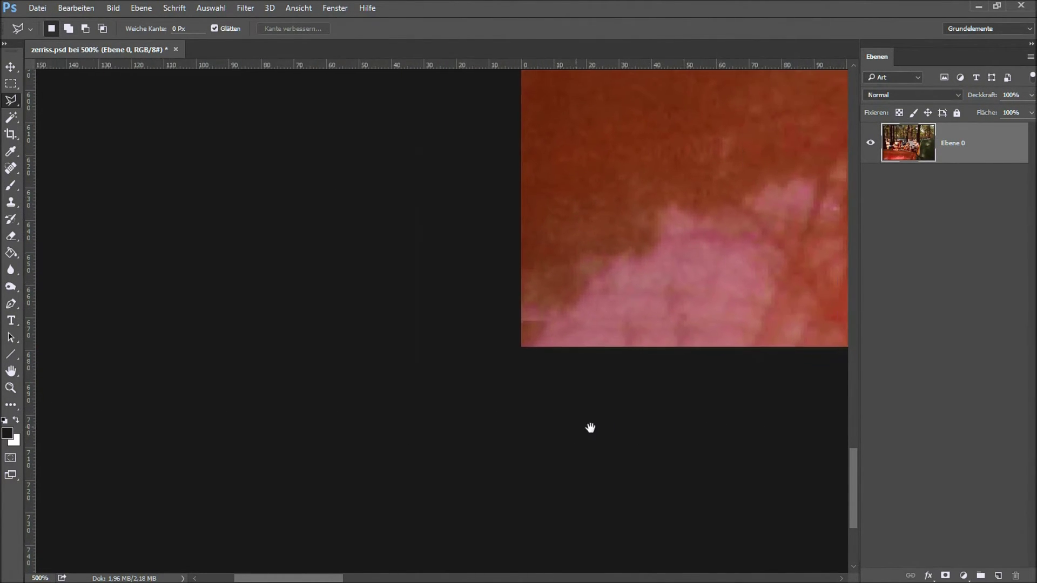
double_click(471, 383)
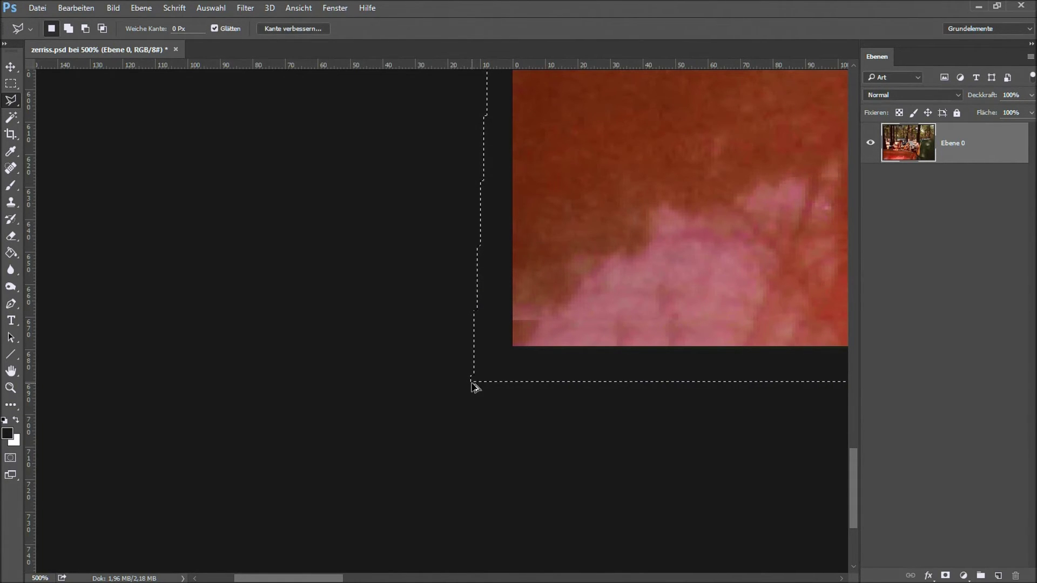
key("ctrl+1")
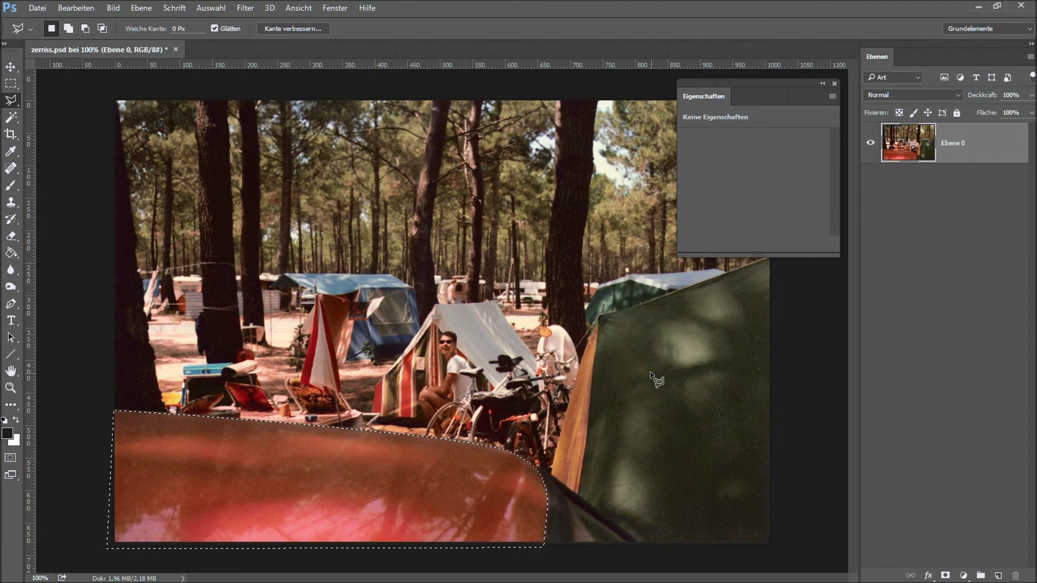
left_click(210, 8)
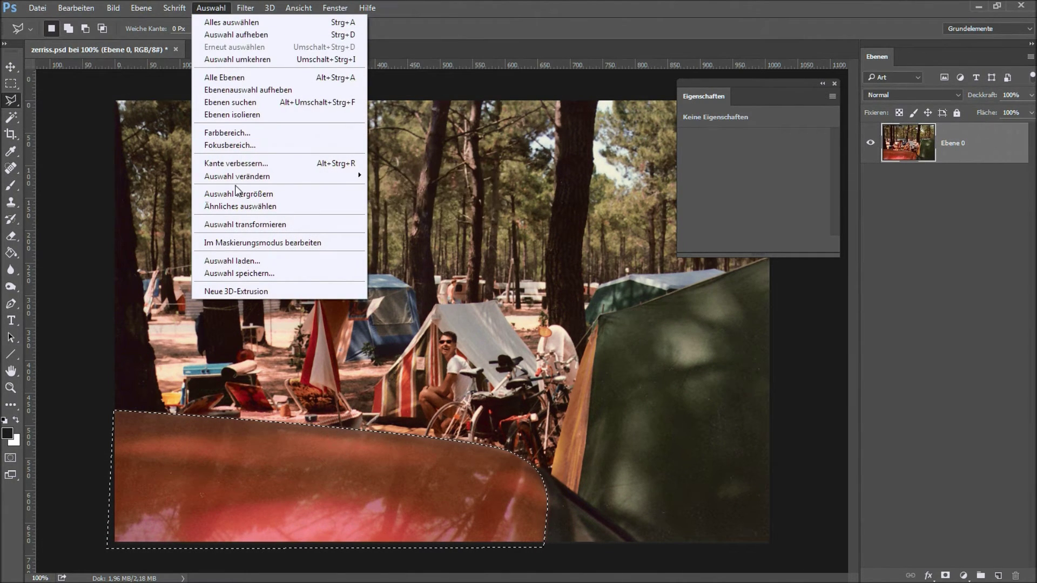
mouse_move(238, 176)
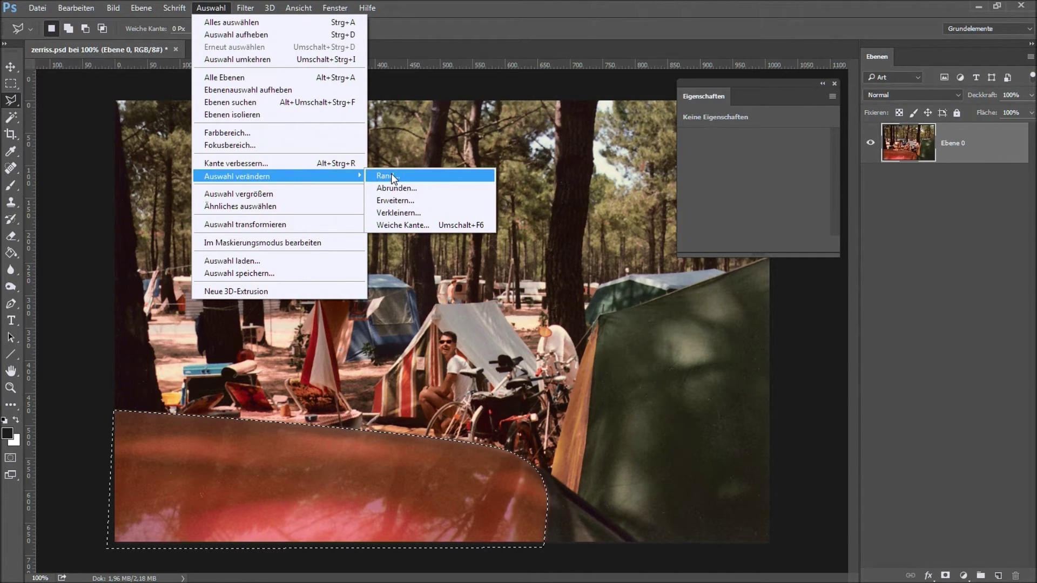
left_click(413, 225)
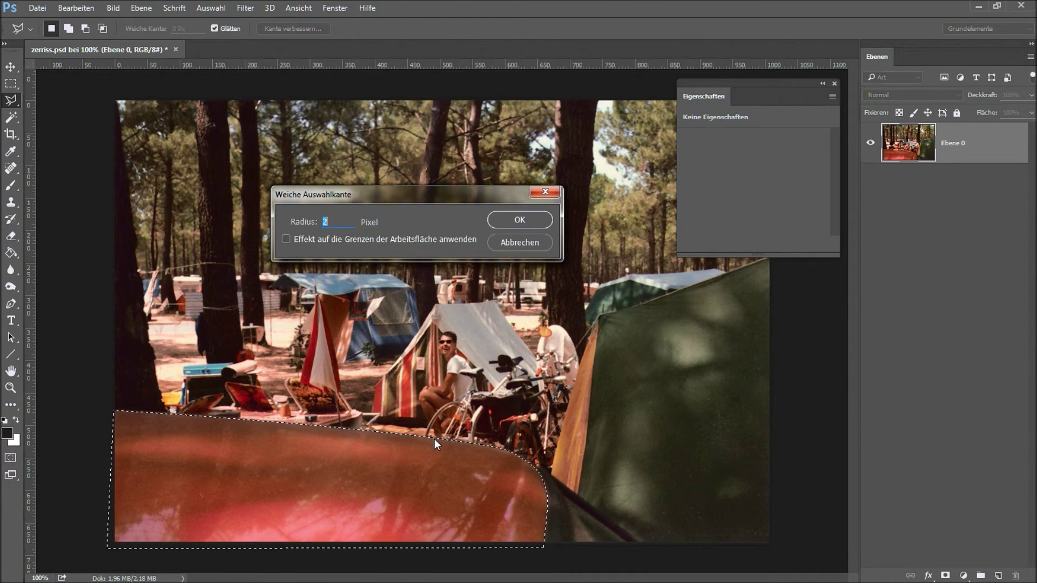
left_click(511, 243)
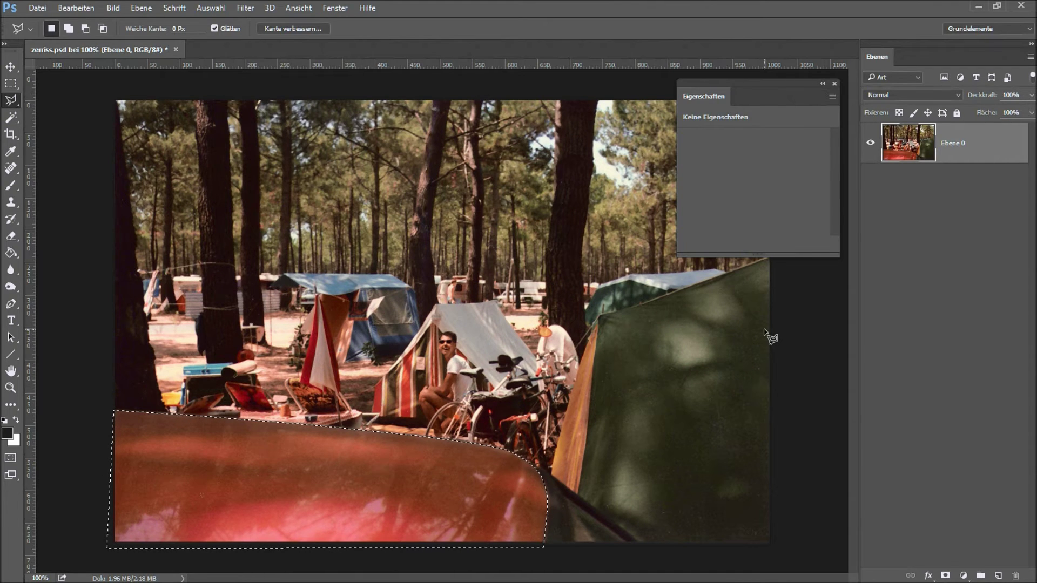
Step: Add a Farbton/Sättigung adjustment layer masked to the hood and view its mask settings
left_click(834, 83)
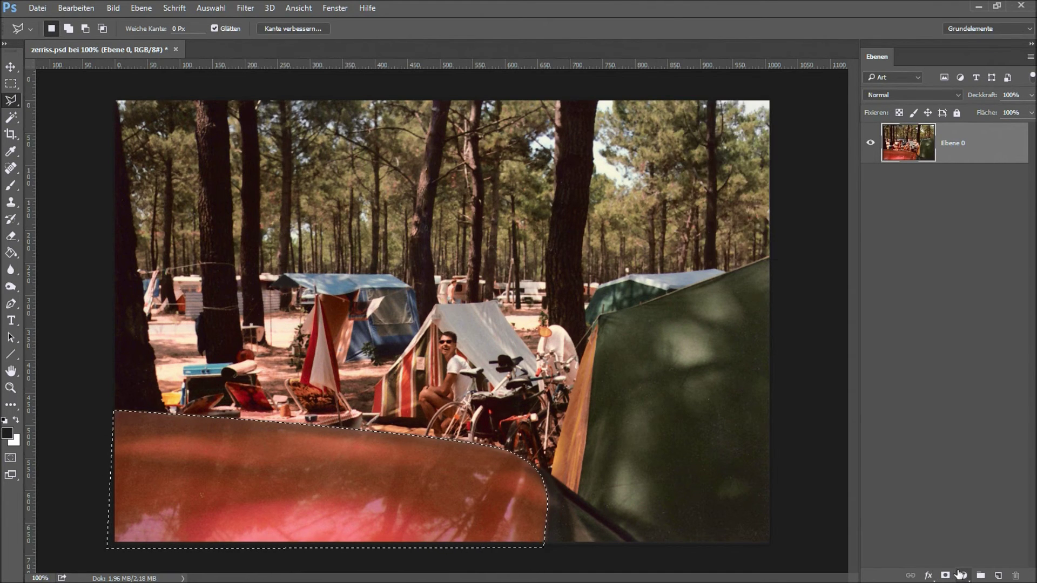
left_click(962, 576)
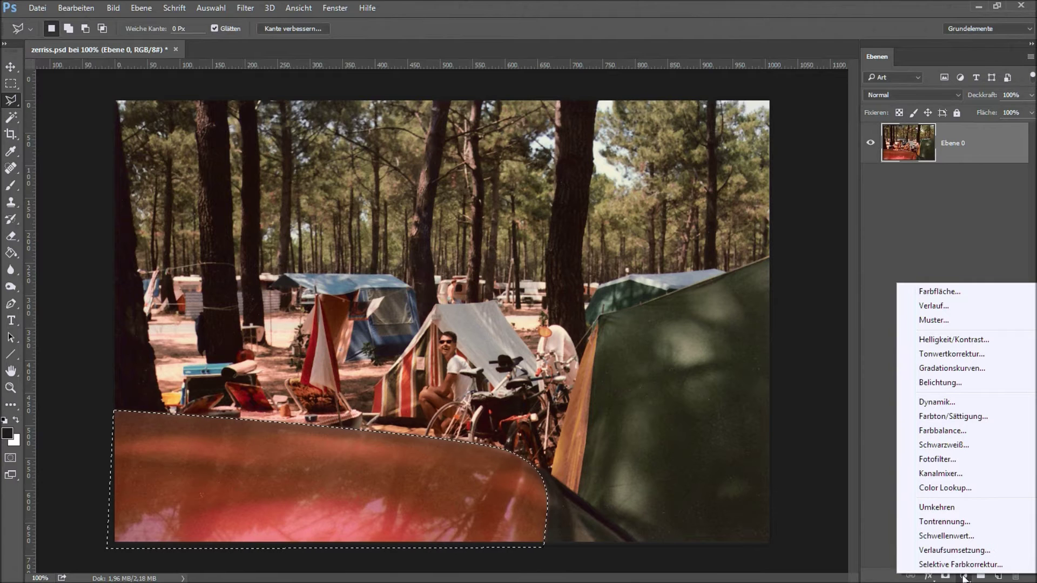
left_click(940, 420)
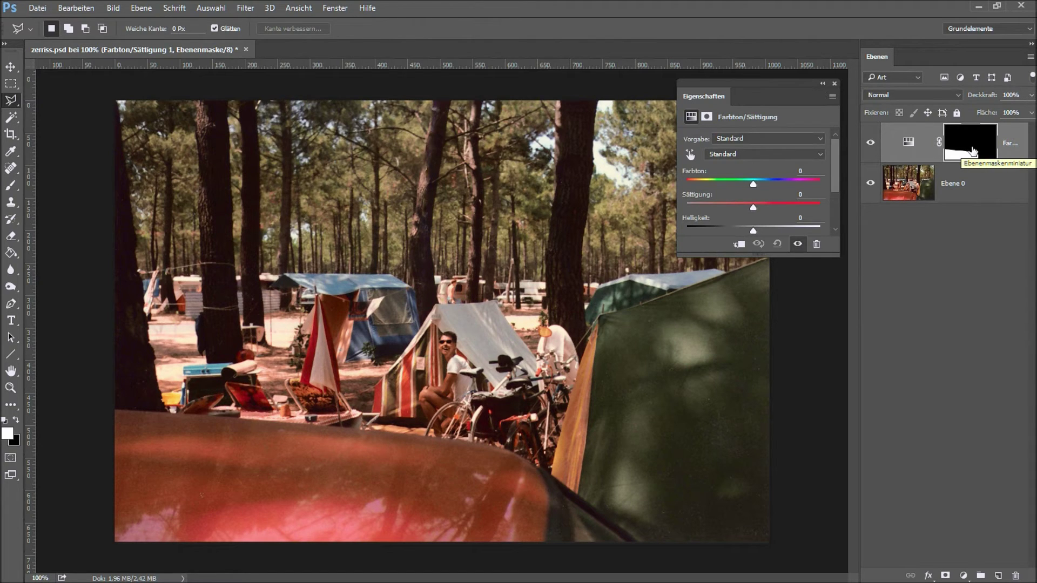
left_click(707, 116)
Step: Set the adjustment's Farbton to -132 and Sättigung to -31, leaving lightness at 0
left_click(692, 117)
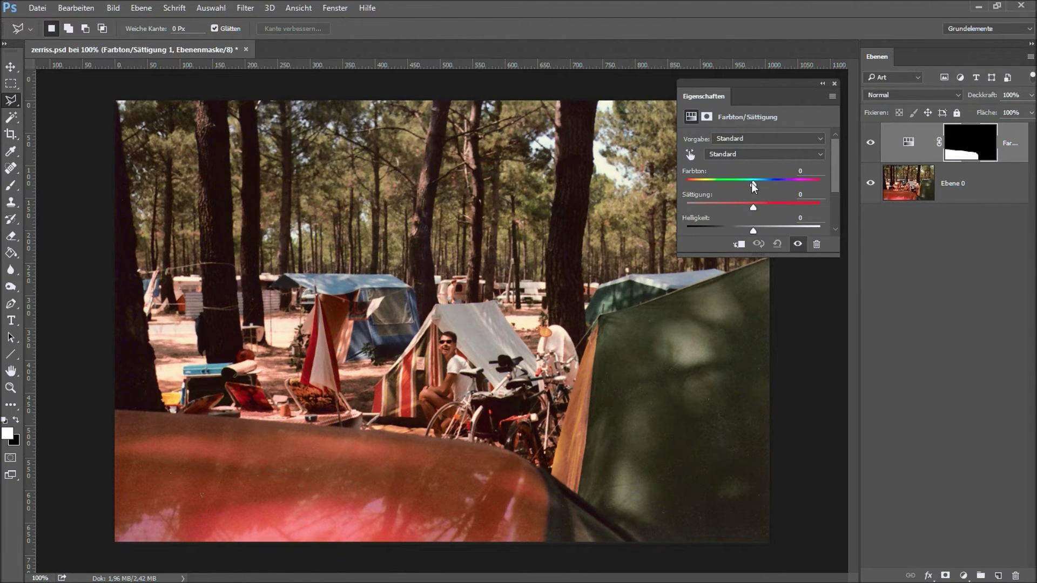
left_click_drag(753, 183, 703, 183)
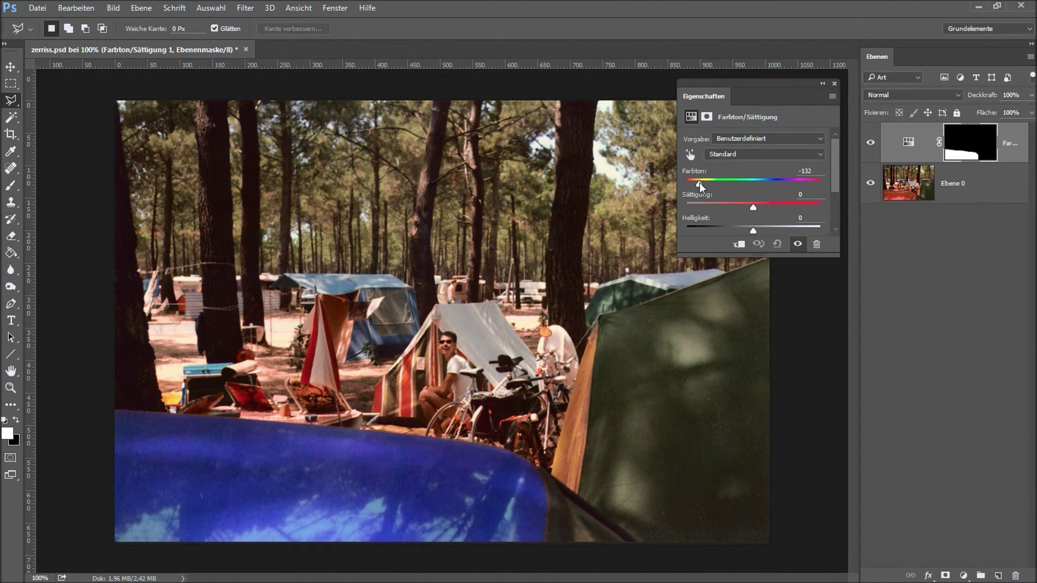
left_click_drag(753, 208, 735, 202)
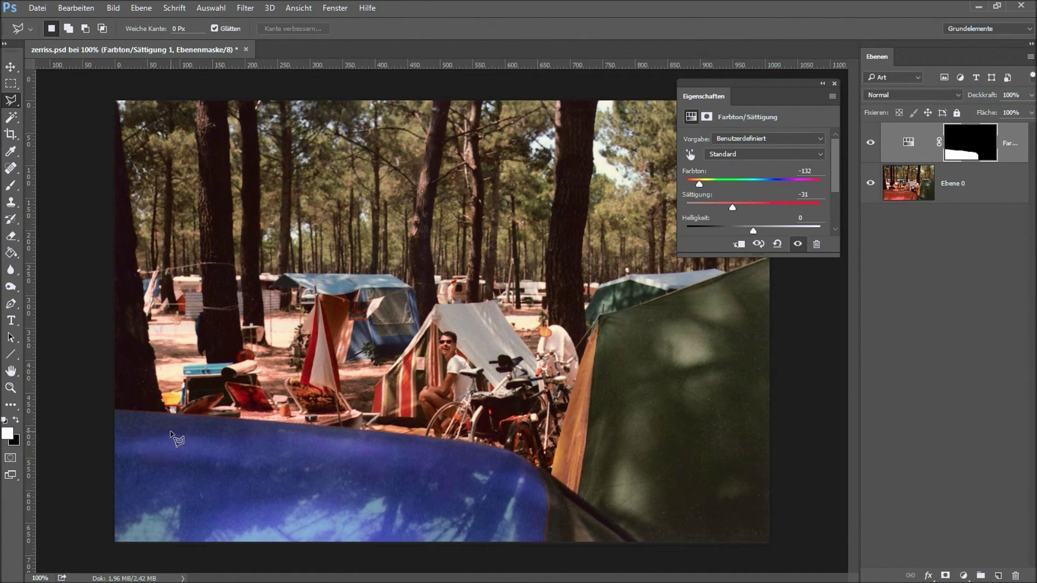
Step: Zoom to 500% on the hood's upper edge and show the adjustment's Masken settings
left_click(143, 412)
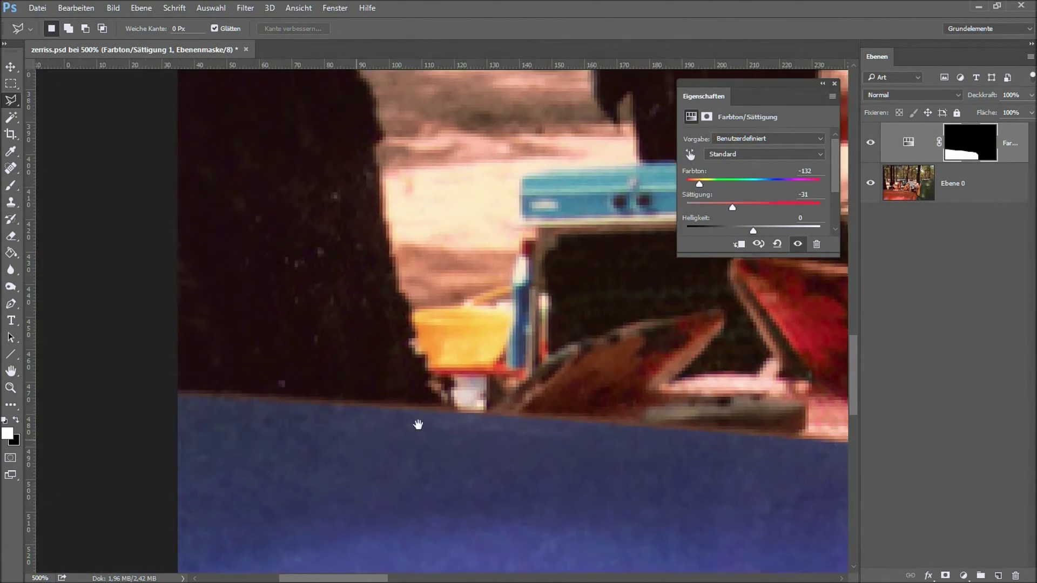
mouse_move(418, 424)
left_mouse_down()
mouse_move(424, 352)
mouse_move(292, 340)
left_mouse_up()
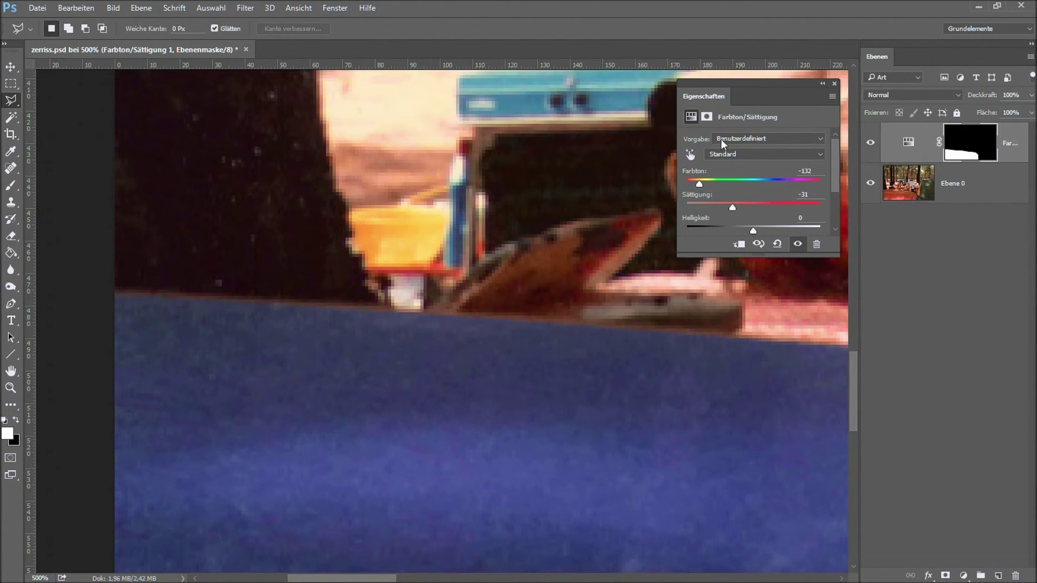
left_click(707, 117)
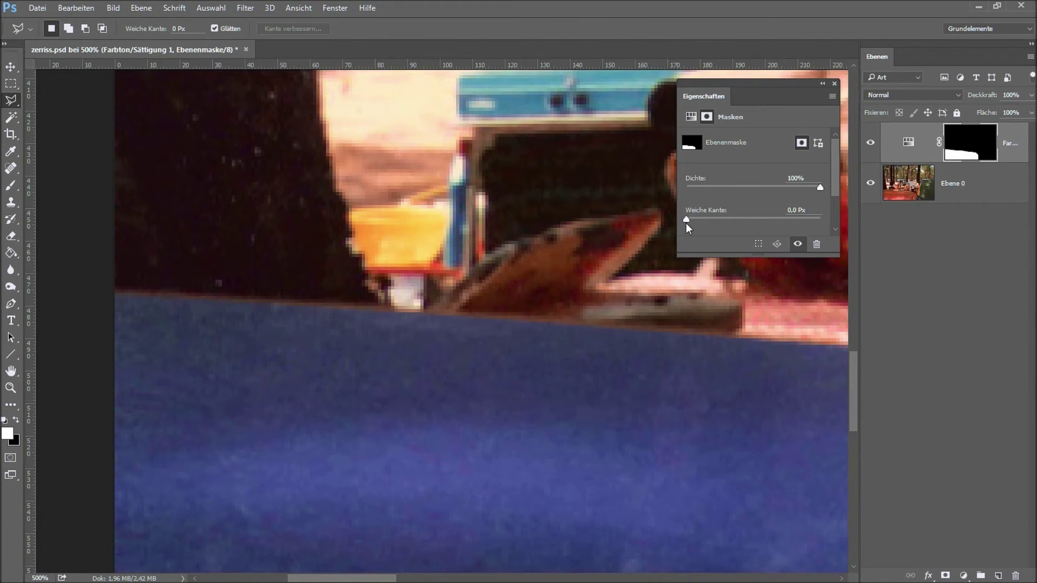
Step: Try a Weiche Kante of 8,6 px on the mask, then reset it to 0 px
left_click(688, 219)
type("8,6")
key("Return")
left_click_drag(736, 221, 685, 221)
Step: Add a vector mask, then delete it to the trash, confirm, and close Properties
left_click(819, 144)
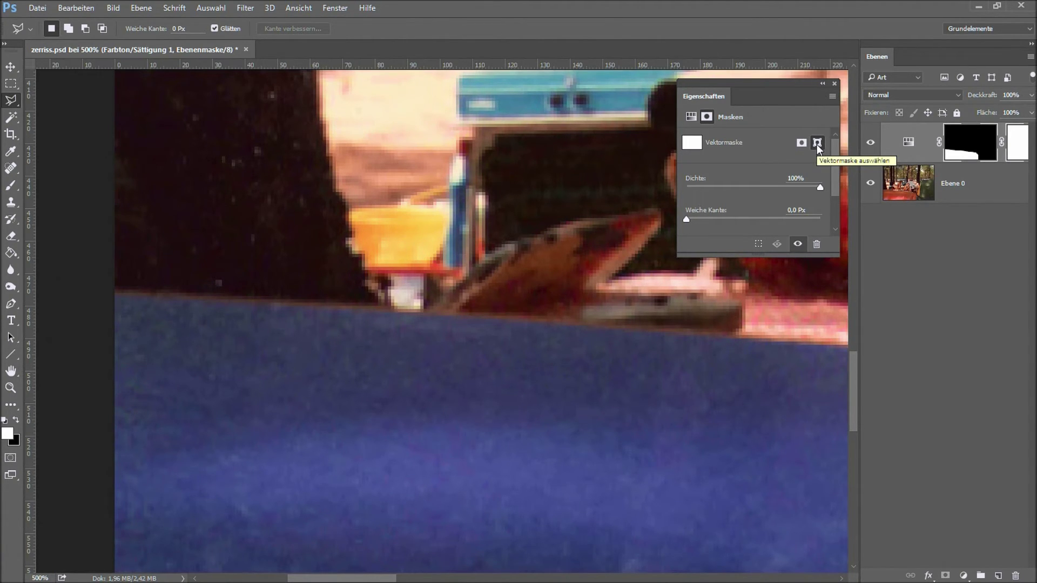
left_click(801, 142)
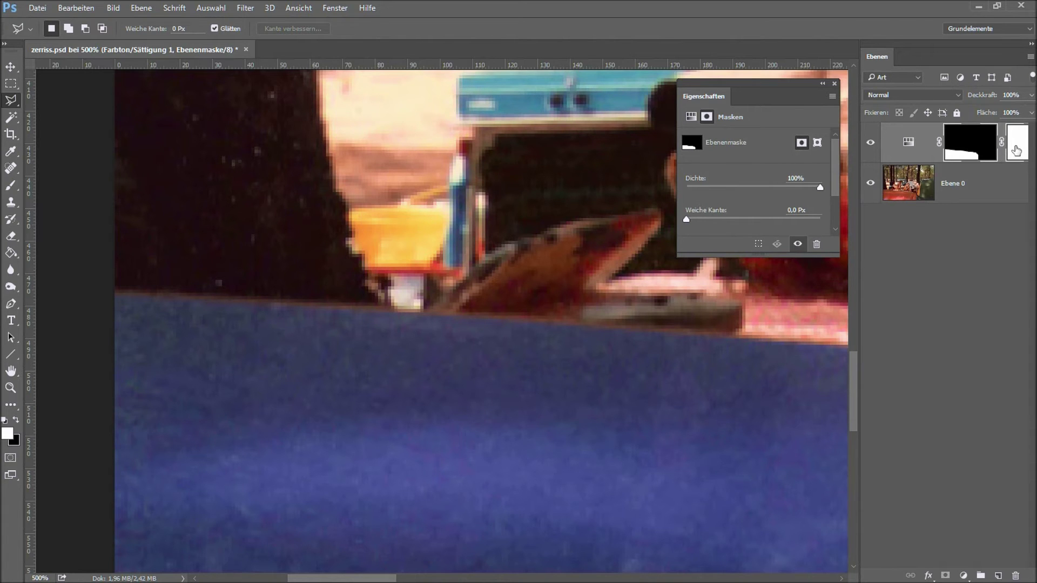
left_click_drag(1017, 150, 1023, 578)
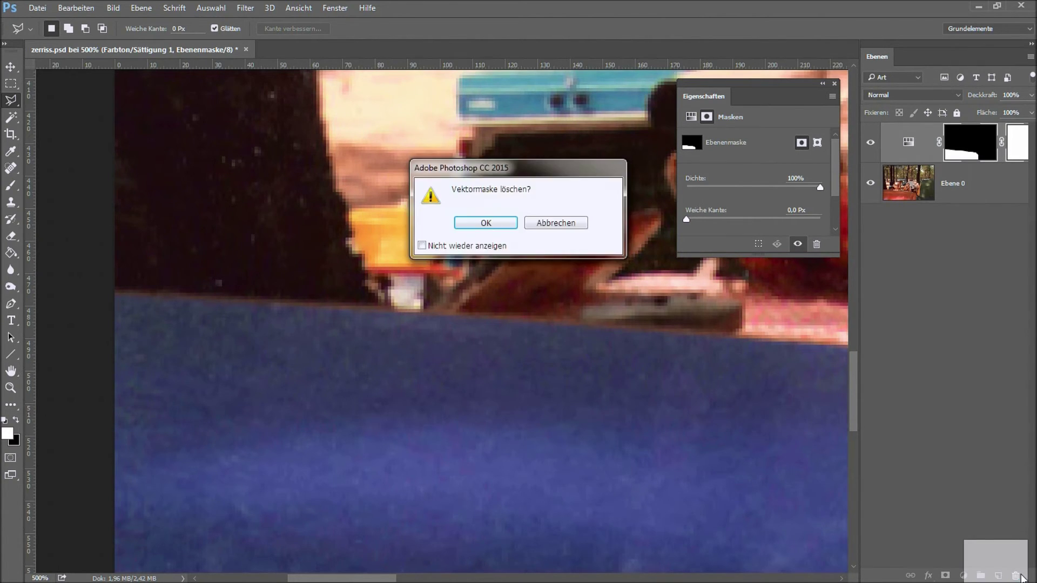
left_click(485, 223)
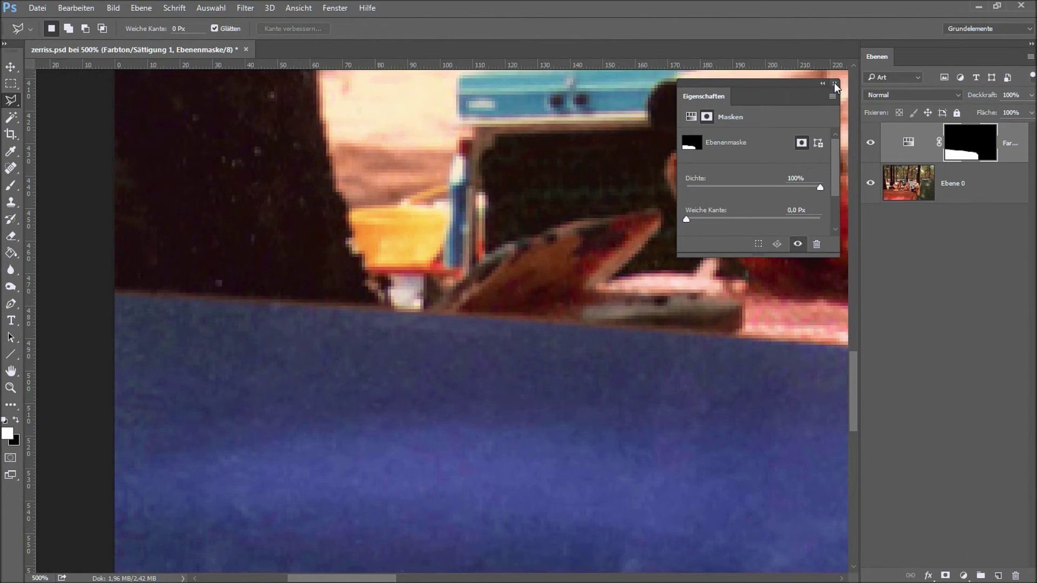
left_click(834, 84)
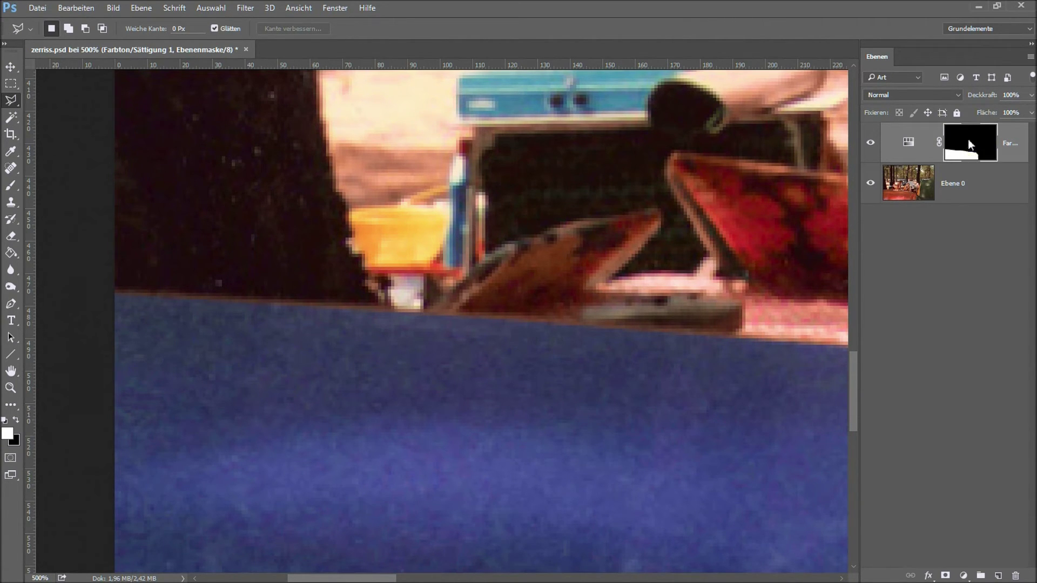
Step: Open Refine Mask from the layer mask's context menu and move its window aside
right_click(969, 143)
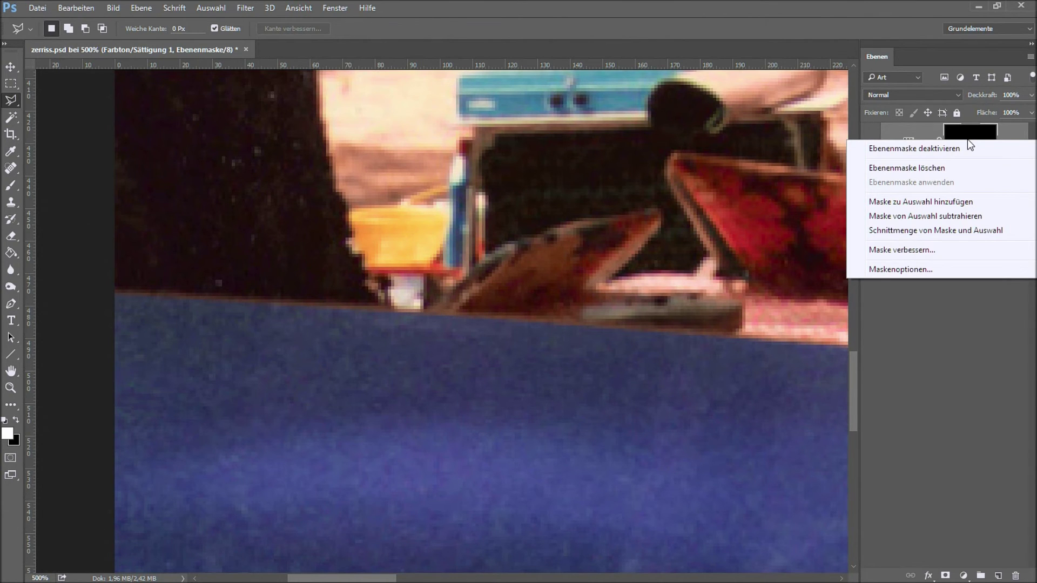
left_click(904, 252)
mouse_move(772, 106)
left_mouse_down()
mouse_move(791, 92)
mouse_move(696, 102)
left_mouse_up()
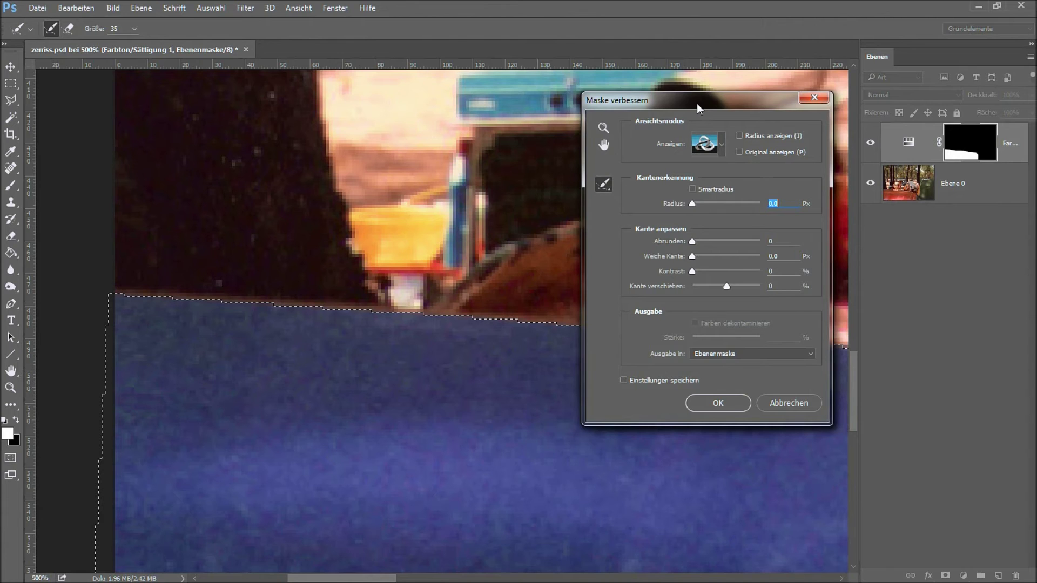
left_click_drag(698, 105, 697, 103)
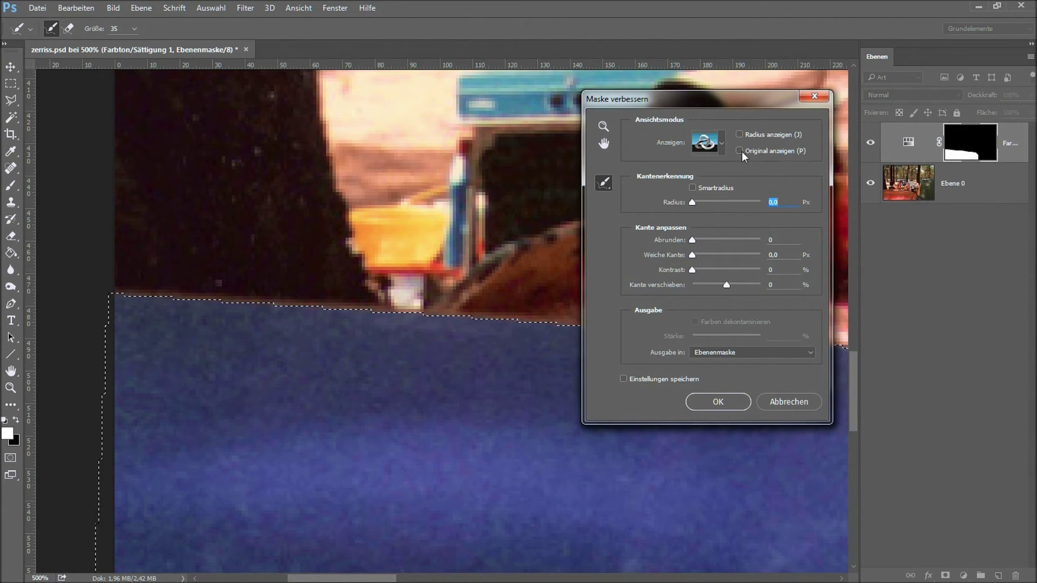
Step: Set the preview View to 'Auf Ebenen (L)', with Show Radius and Show Original off
left_click(722, 143)
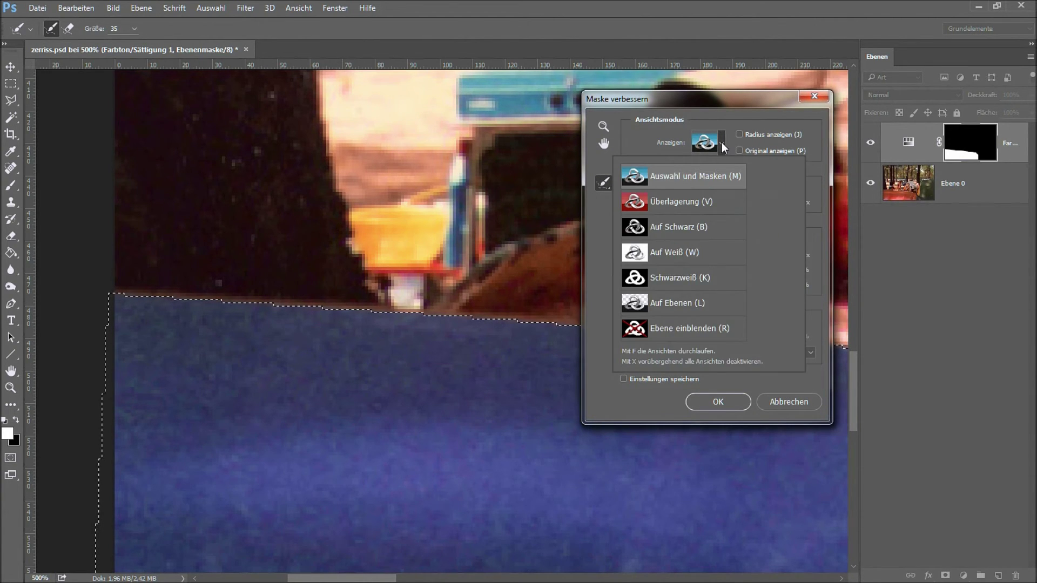
left_click(689, 207)
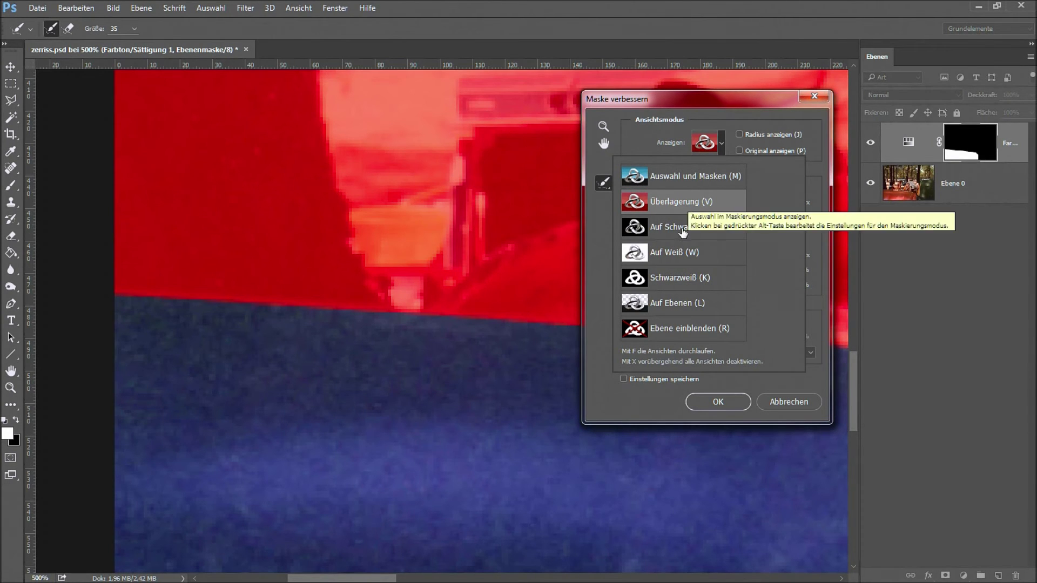
left_click(681, 230)
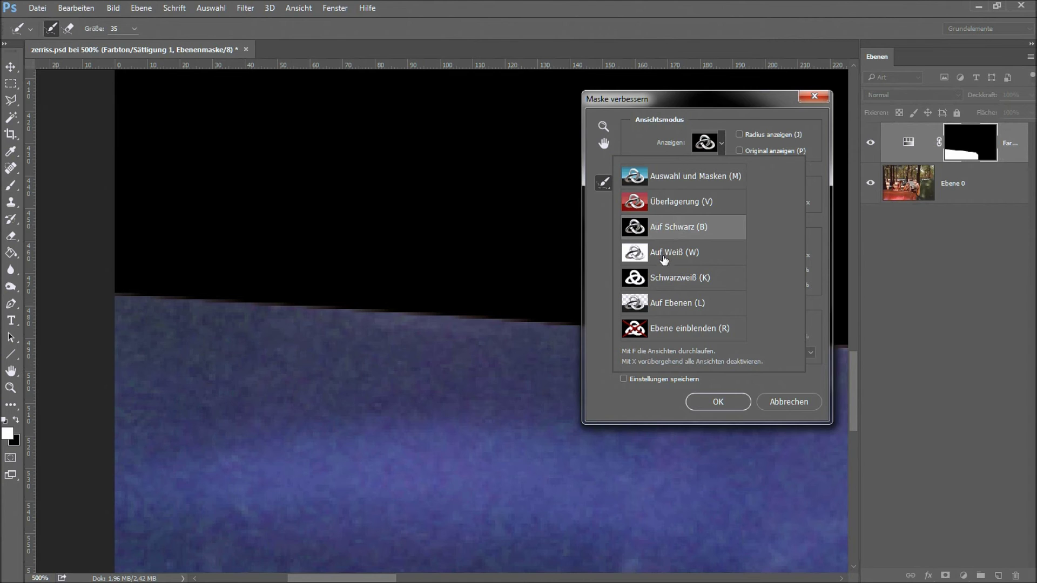
left_click(664, 260)
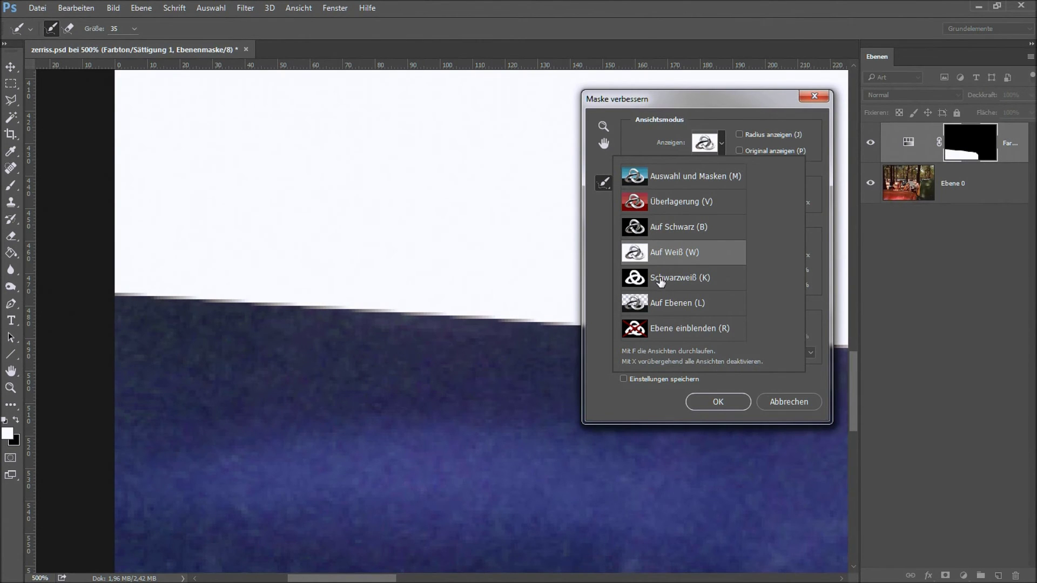
left_click(662, 286)
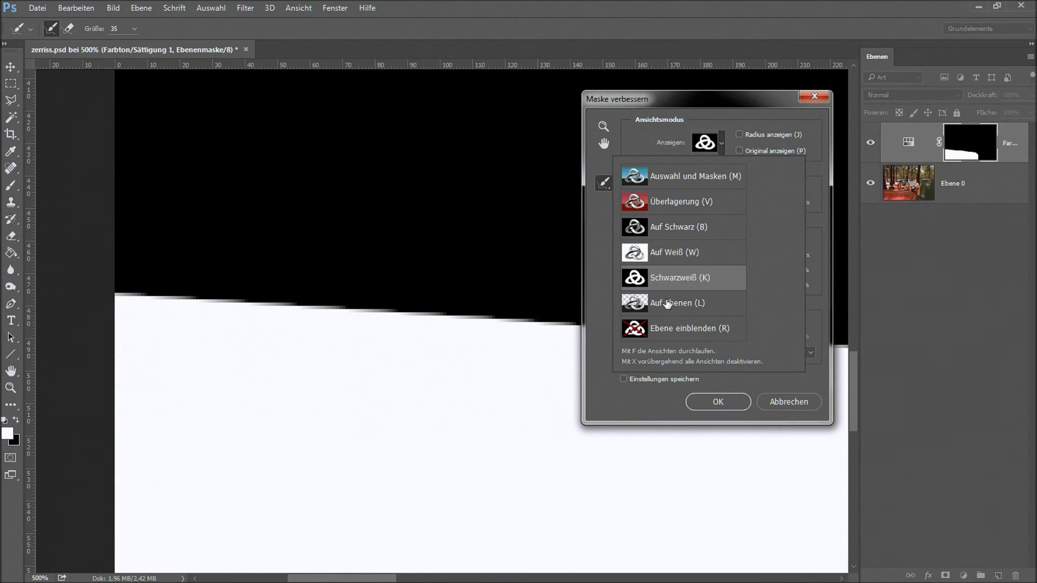
left_click(668, 304)
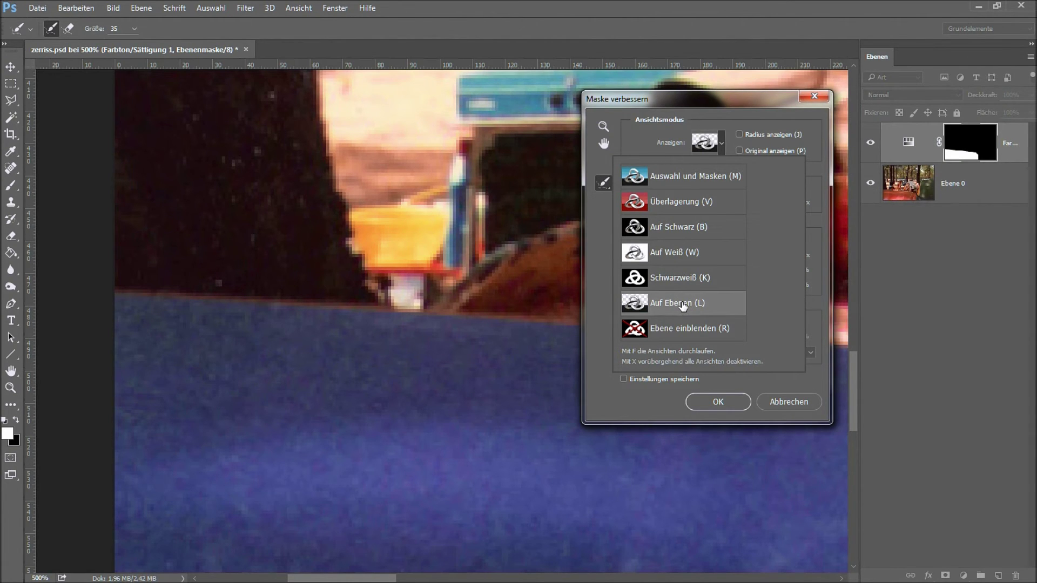
mouse_move(677, 303)
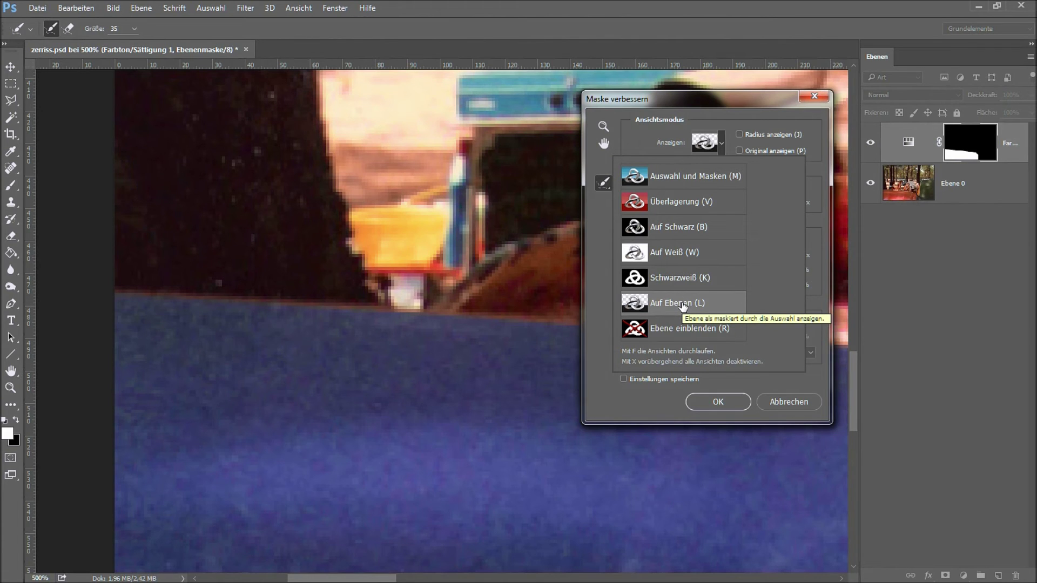
left_click(740, 135)
left_click(740, 135)
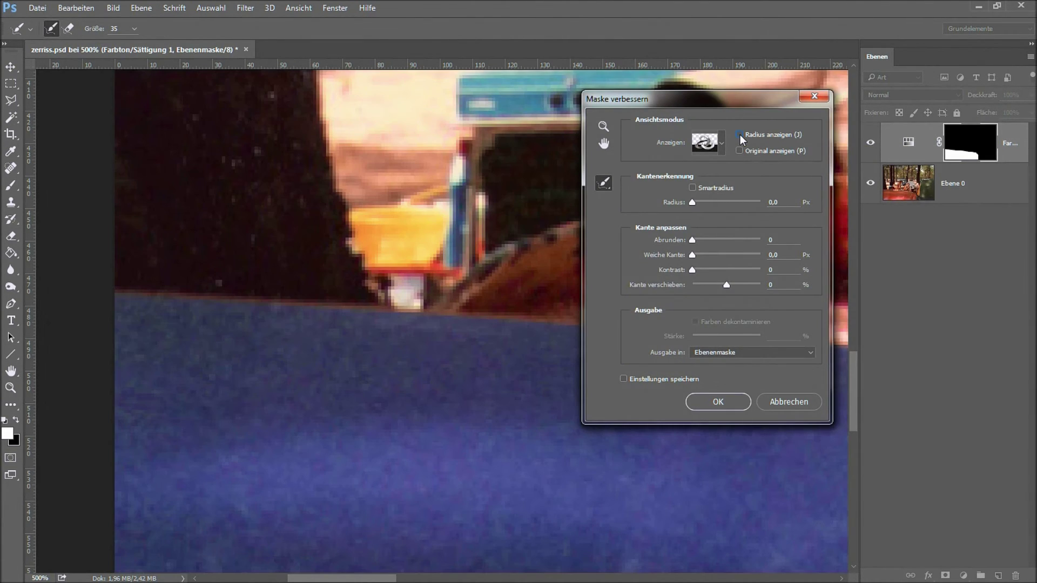
left_click(740, 151)
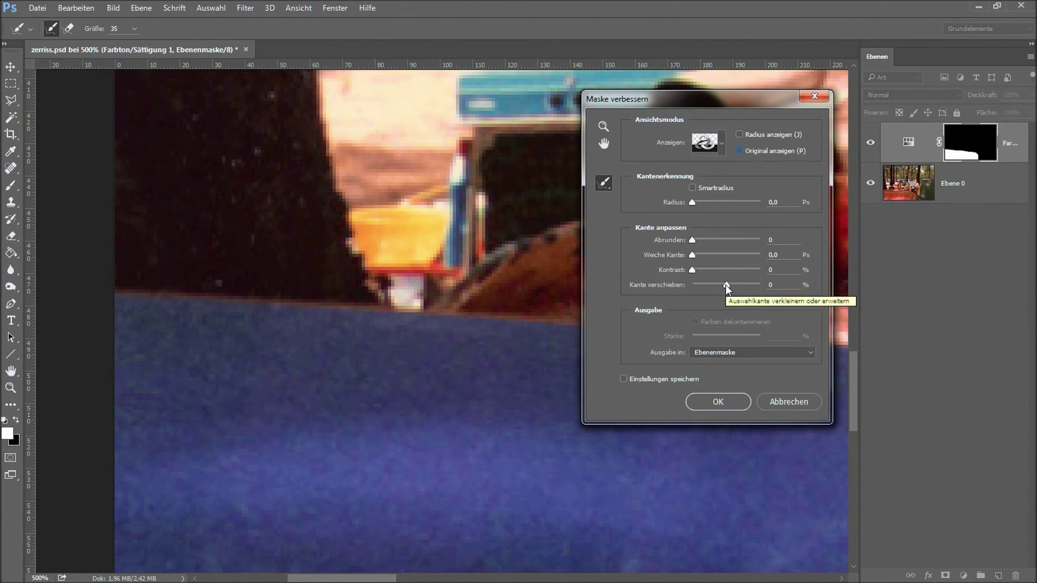
Step: Feather the mask edge to 0,7 px and inspect the hood's left edge
left_click_drag(727, 284, 730, 285)
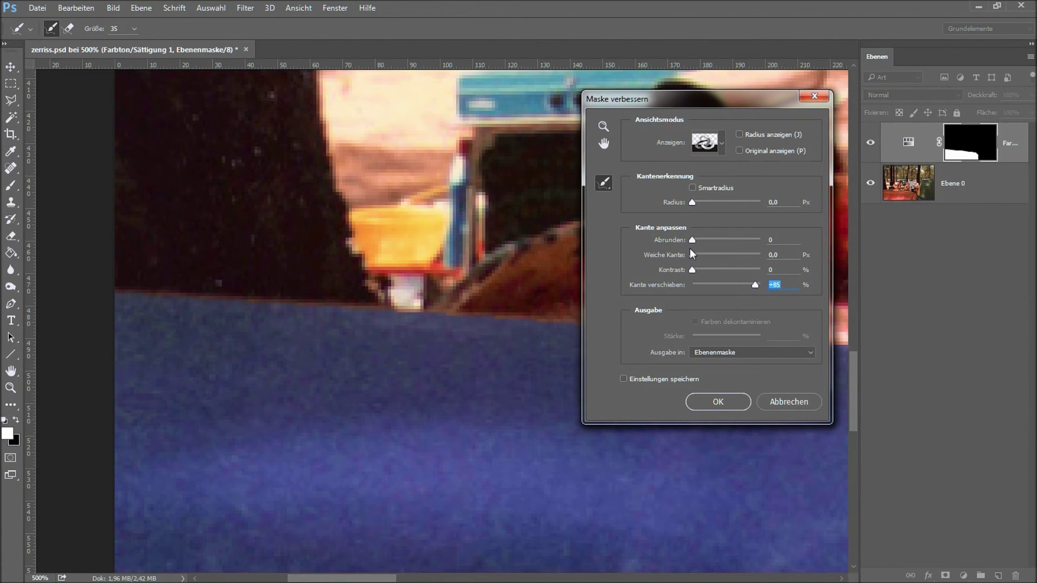
left_click_drag(692, 254, 695, 255)
left_click_drag(338, 352, 174, 358)
left_click_drag(453, 394, 271, 347)
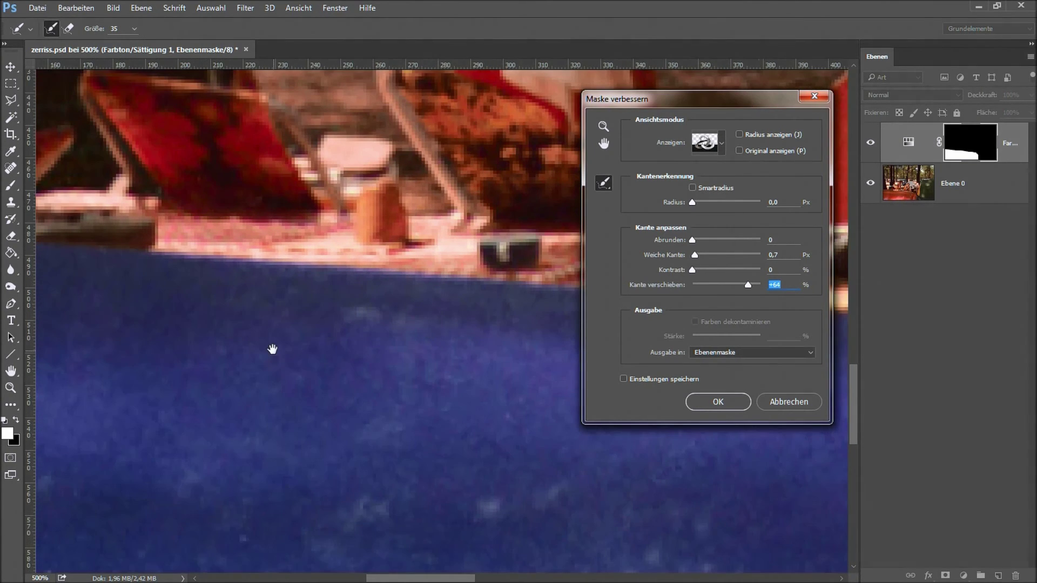
mouse_move(411, 358)
left_mouse_down()
mouse_move(389, 278)
mouse_move(377, 292)
mouse_move(394, 365)
left_mouse_up()
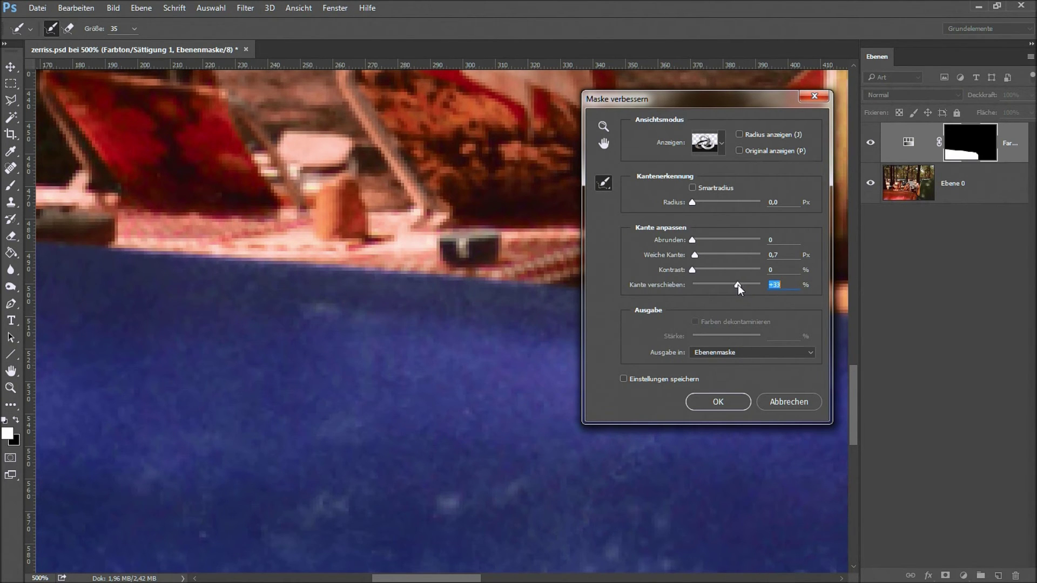
Step: Set Kante verschieben to +22 % and check the edge along the hood's curved end
left_click_drag(738, 284, 726, 285)
left_click_drag(726, 285, 734, 287)
left_click_drag(440, 355, 260, 334)
left_click_drag(354, 343, 122, 344)
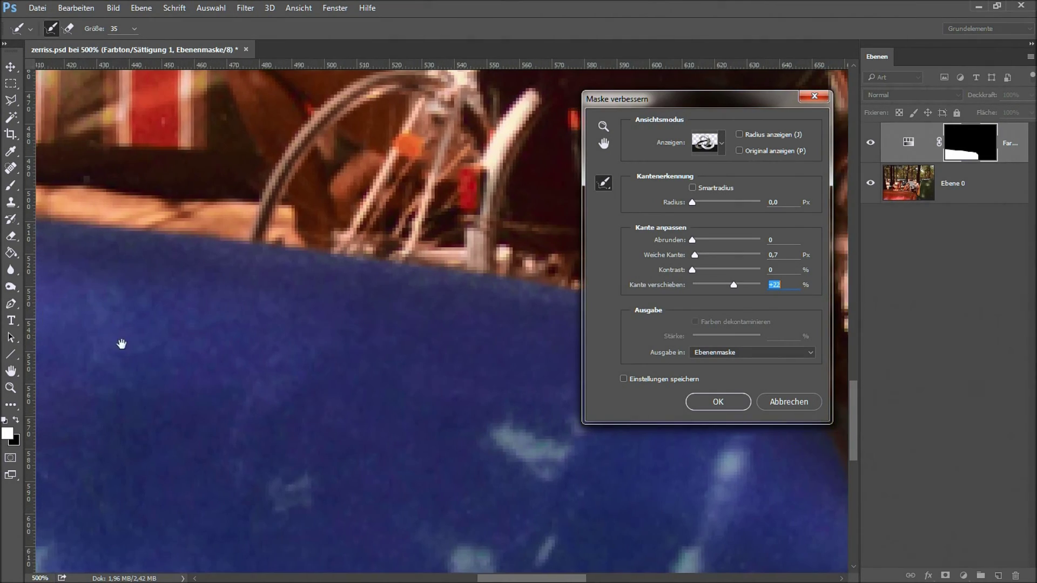
left_click_drag(273, 307, 81, 324)
mouse_move(313, 416)
left_mouse_down()
mouse_move(292, 270)
mouse_move(275, 389)
mouse_move(282, 363)
left_mouse_up()
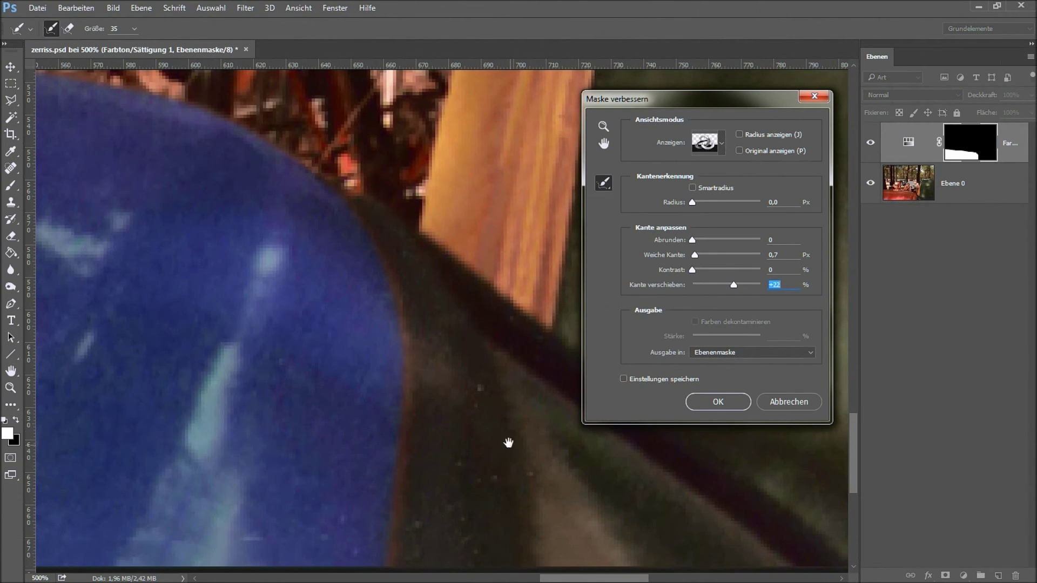
mouse_move(294, 290)
left_mouse_down()
mouse_move(337, 265)
mouse_move(336, 225)
mouse_move(343, 246)
left_mouse_up()
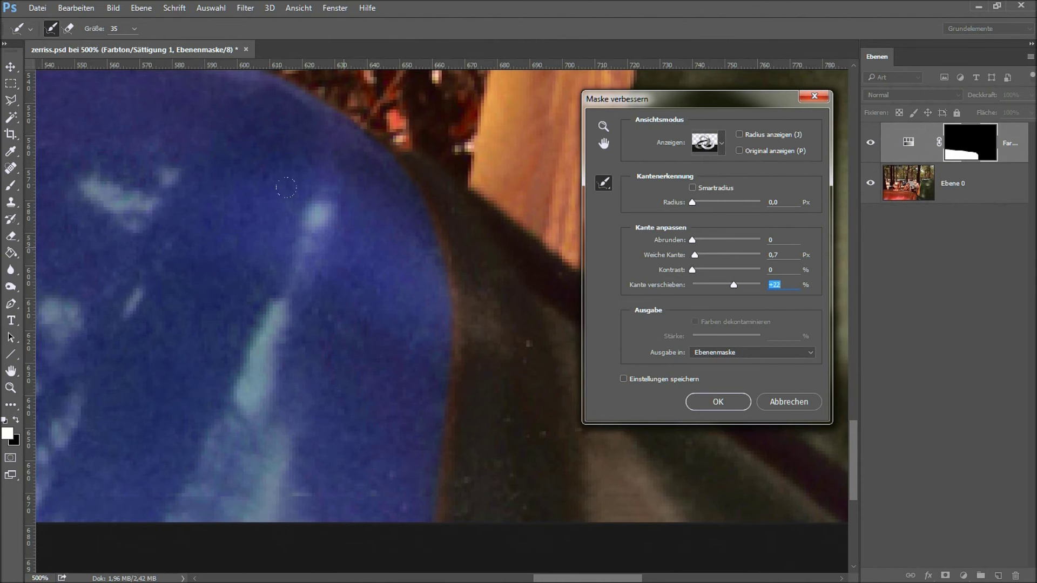
Step: Apply the Refine Mask result, pan along the hood mask's edges on their own, then return to the colour view
left_click(722, 405)
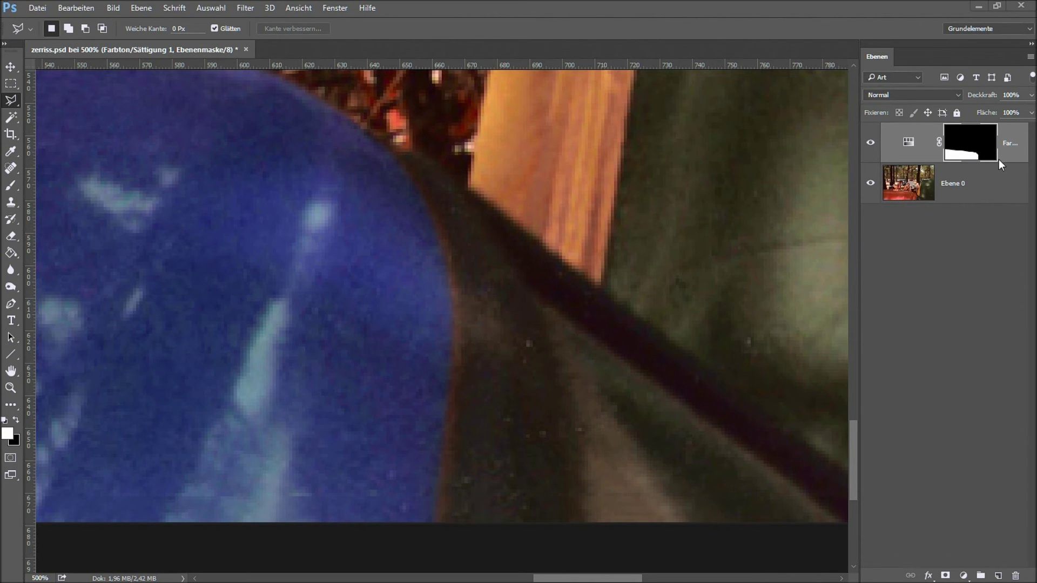
left_click(963, 145, "alt")
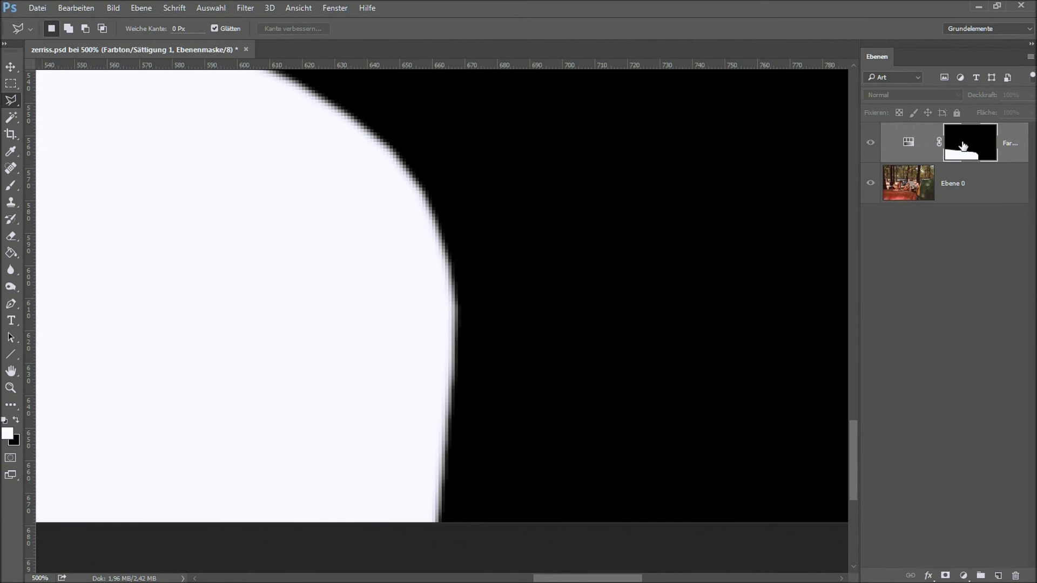
left_click_drag(448, 192, 741, 336)
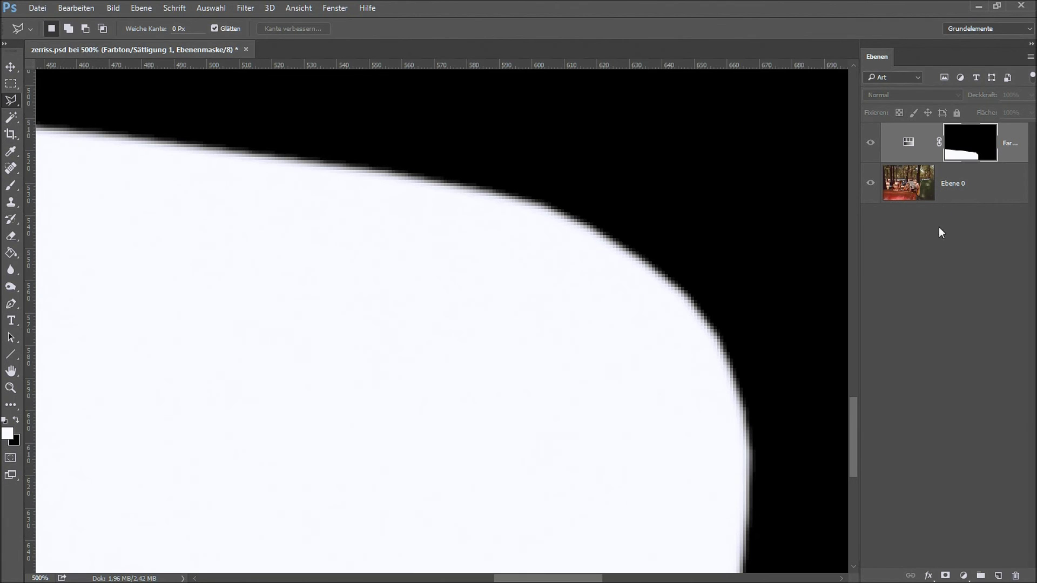
mouse_move(703, 436)
left_mouse_down()
mouse_move(475, 202)
mouse_move(486, 299)
mouse_move(516, 324)
left_mouse_up()
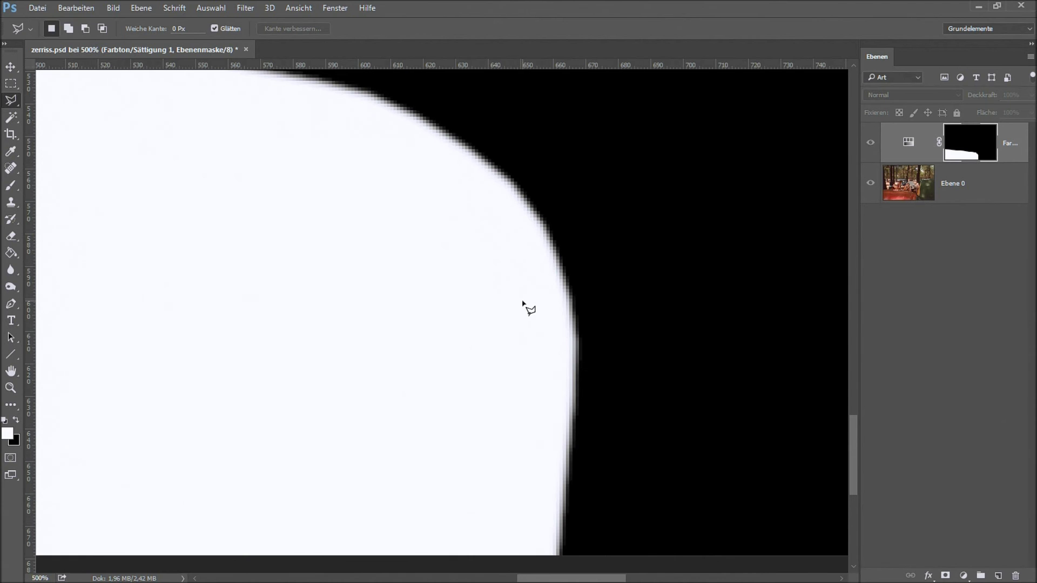
left_click(968, 146, "alt")
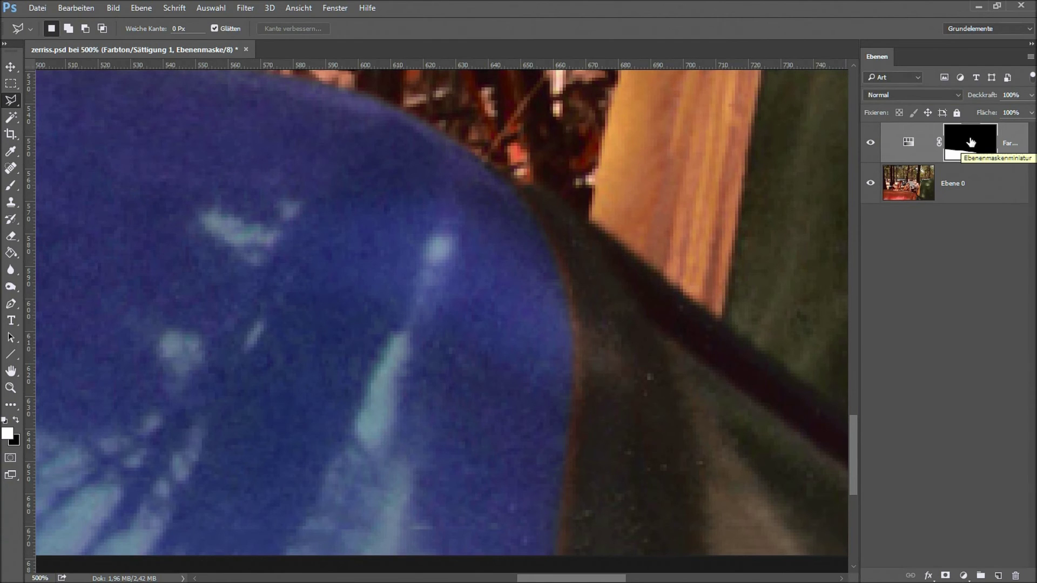
Step: Target the hood's layer mask and set up a 14 px brush with 57% hardness
left_click(910, 144)
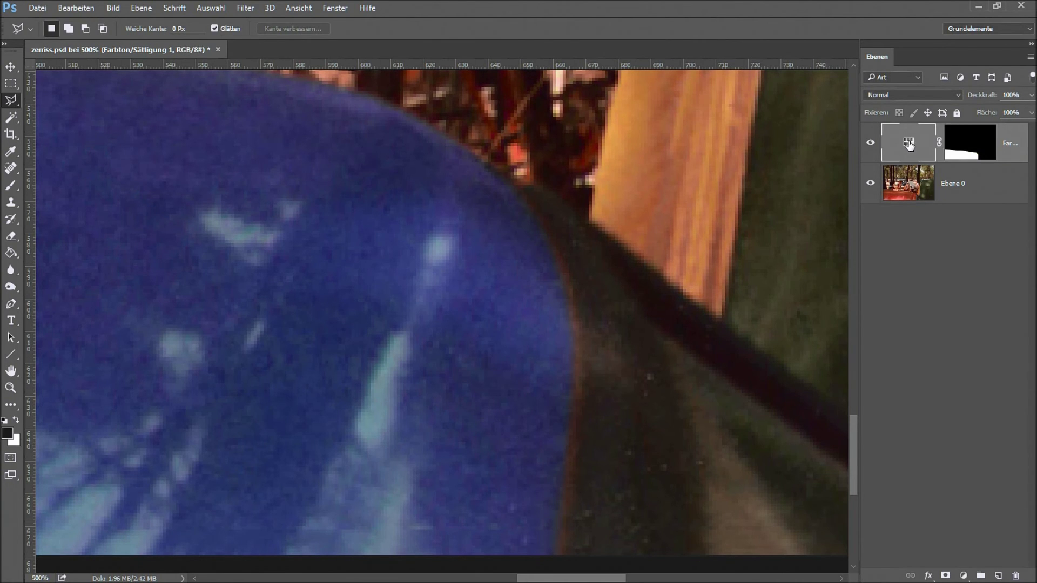
left_click(979, 143)
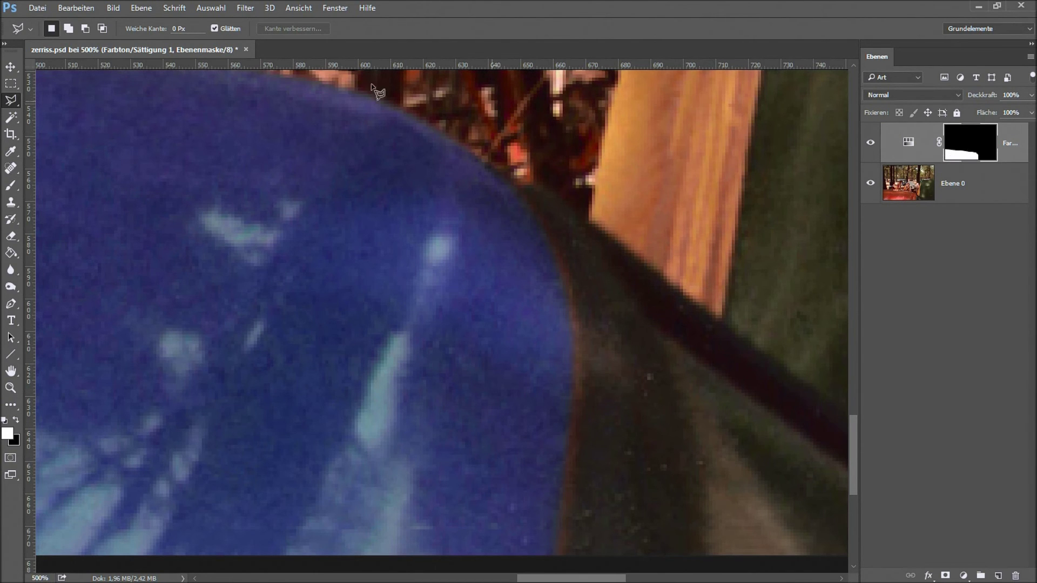
left_click(14, 187)
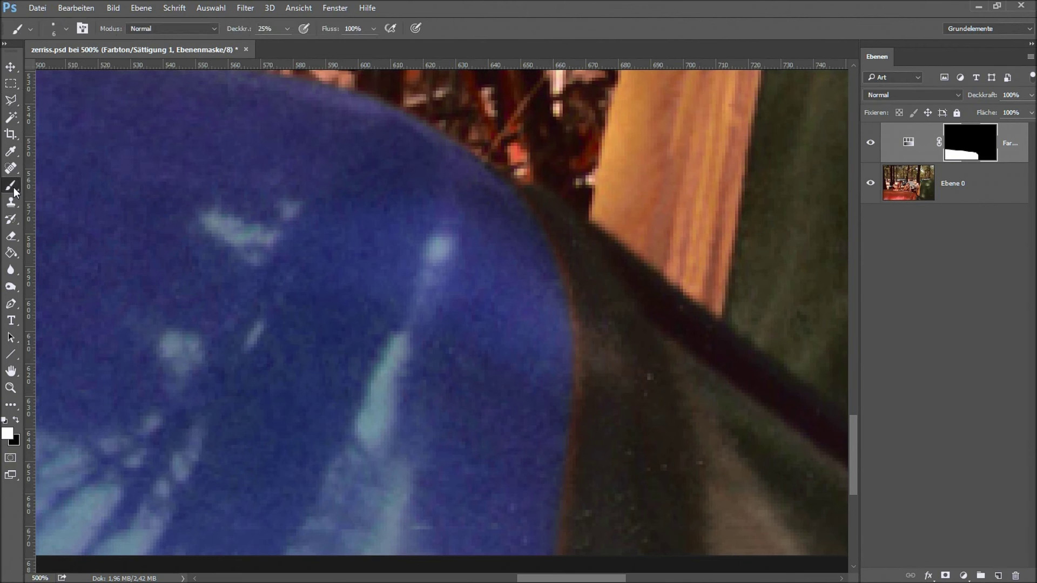
left_click(66, 32)
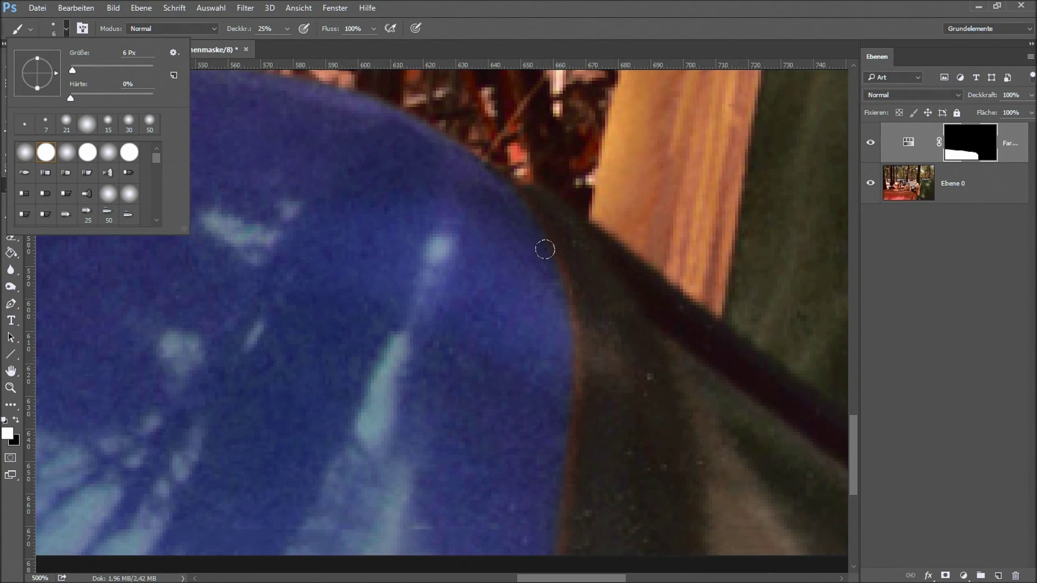
left_click_drag(73, 70, 72, 69)
mouse_move(73, 98)
left_mouse_down()
mouse_move(117, 98)
mouse_move(72, 97)
left_mouse_up()
left_click(975, 157)
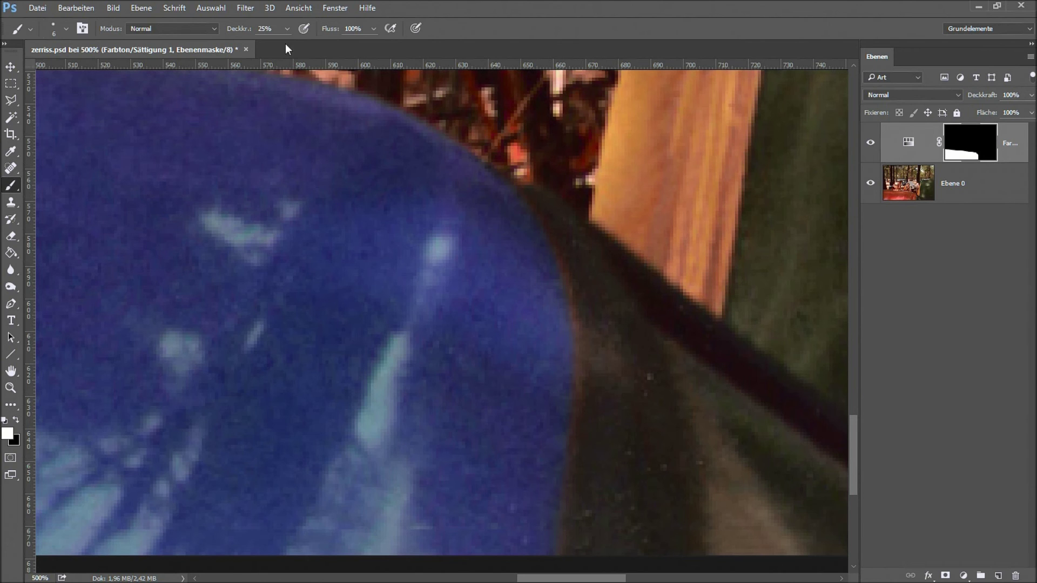
Step: Set the brush opacity (Deckkraft) to 50%
left_click(262, 28)
type("50")
key("Return")
Step: Switch to 100% view and toggle the Hue/Saturation layer off and on to compare the hood
key("ctrl+1")
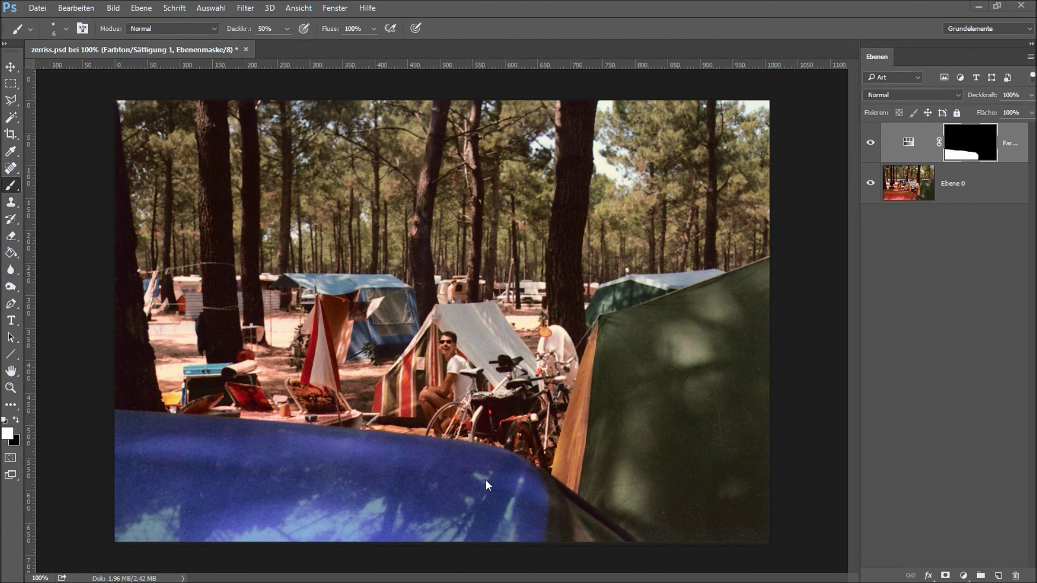
left_click(872, 145)
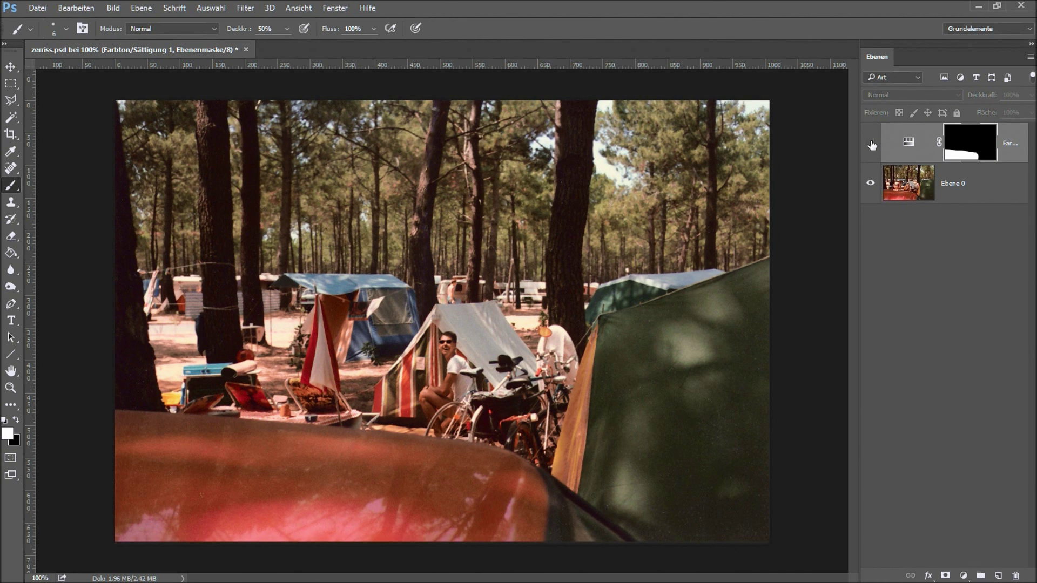
left_click(872, 145)
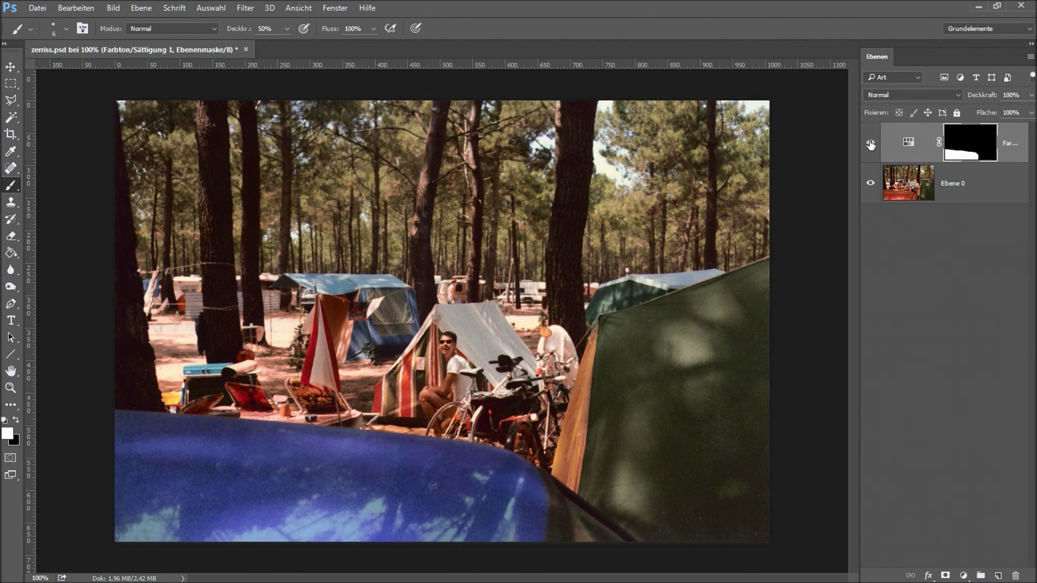
left_click(871, 145)
Step: Change the hood's Hue/Saturation to hue +109, saturation -25 and lightness -33
double_click(908, 142)
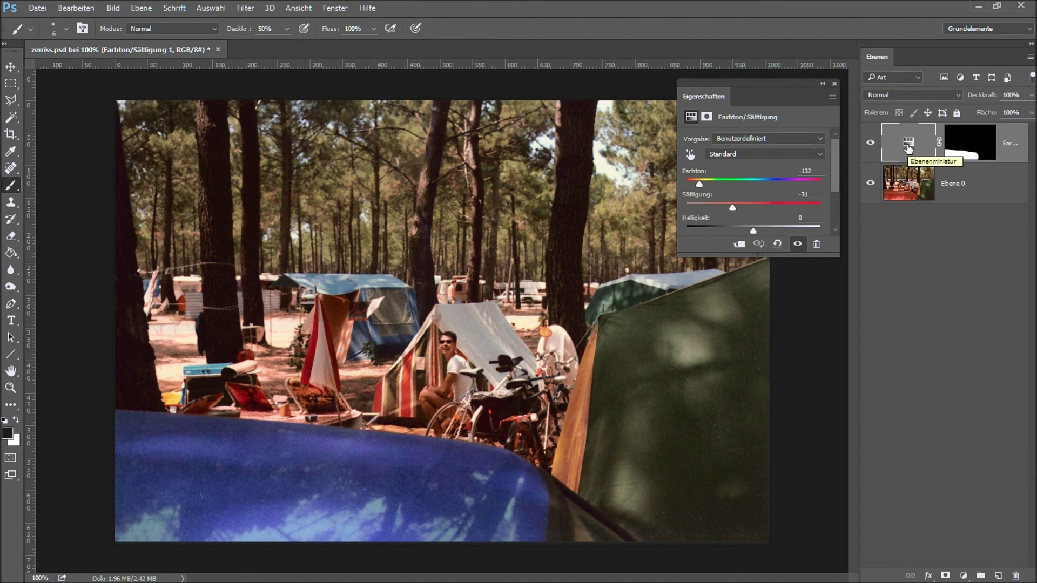
left_click_drag(699, 183, 786, 183)
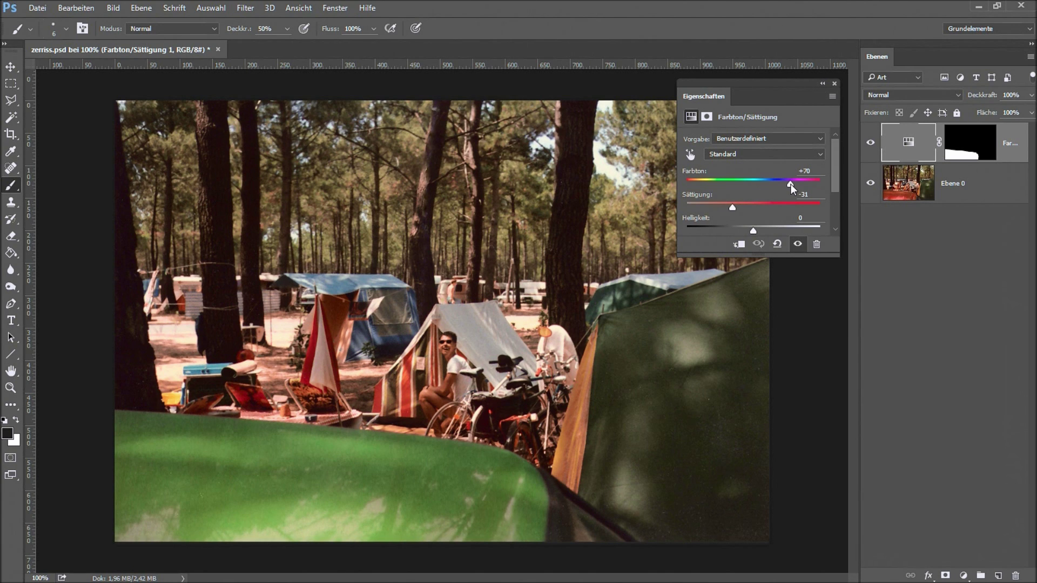
left_click_drag(790, 184, 811, 188)
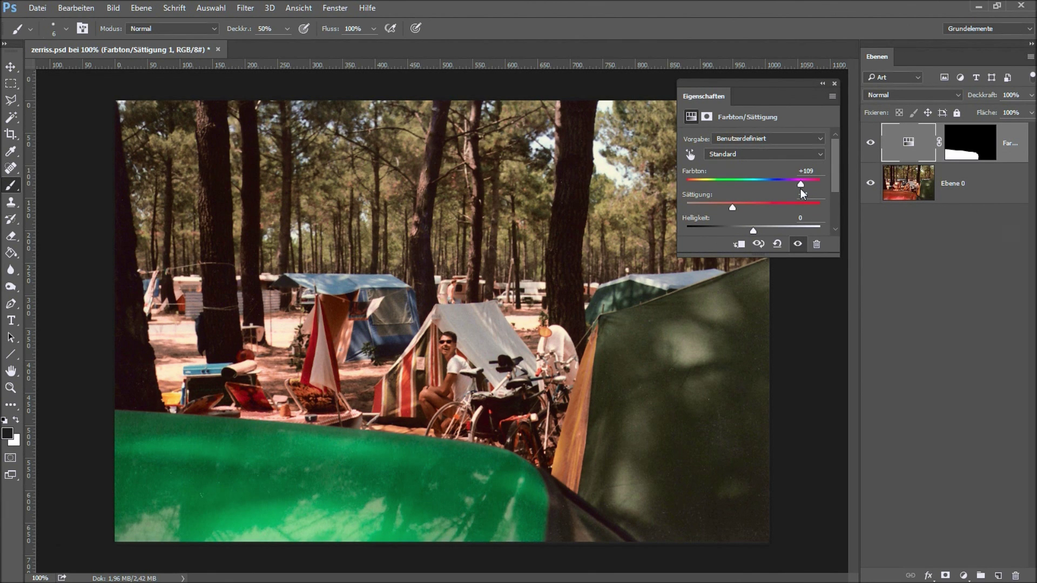
mouse_move(754, 231)
left_mouse_down()
mouse_move(722, 232)
mouse_move(742, 232)
mouse_move(702, 205)
mouse_move(737, 207)
mouse_move(730, 230)
left_mouse_up()
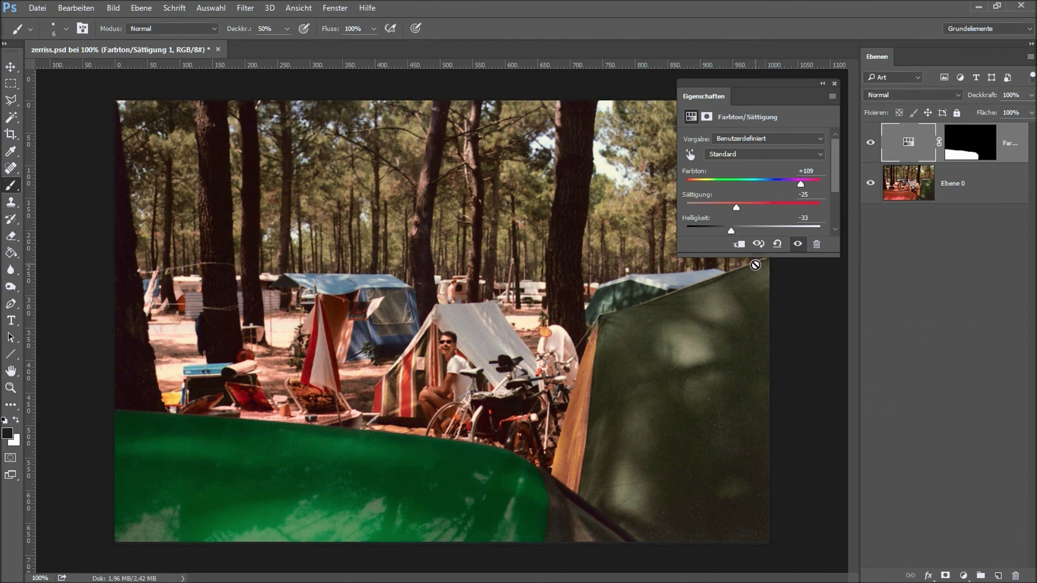